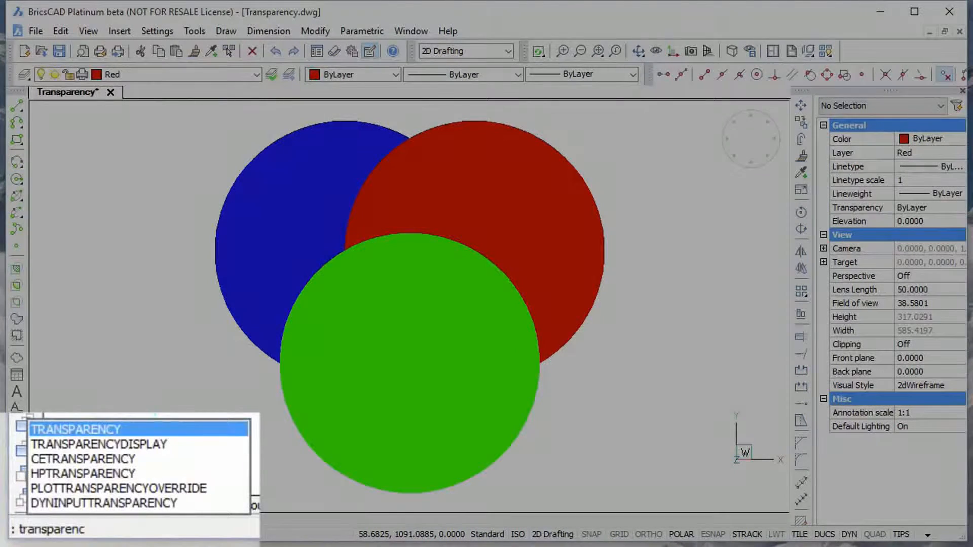
Turn on the TRANSPARENCYDISPLAY setting for the drawing with the three overlapping circles.
left_click(121, 445)
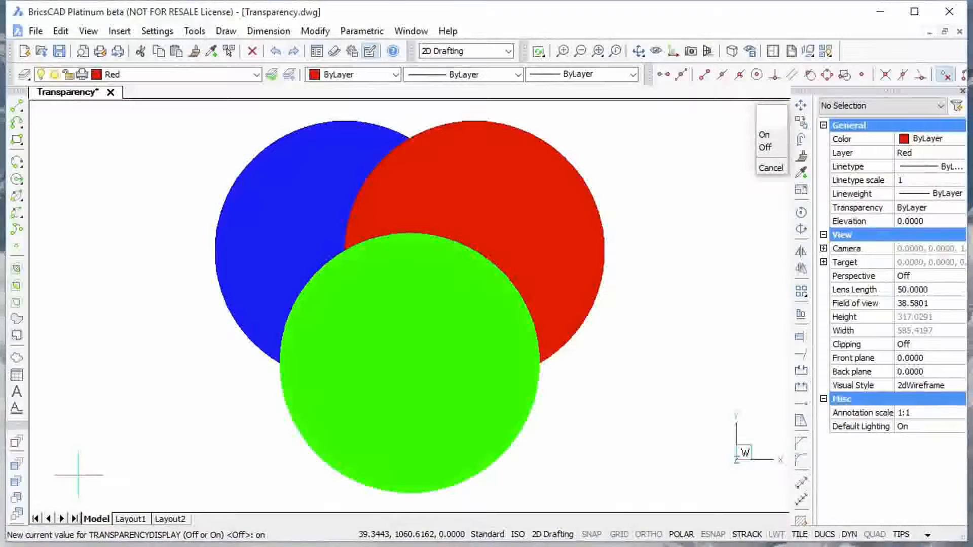
type("on")
key("Return")
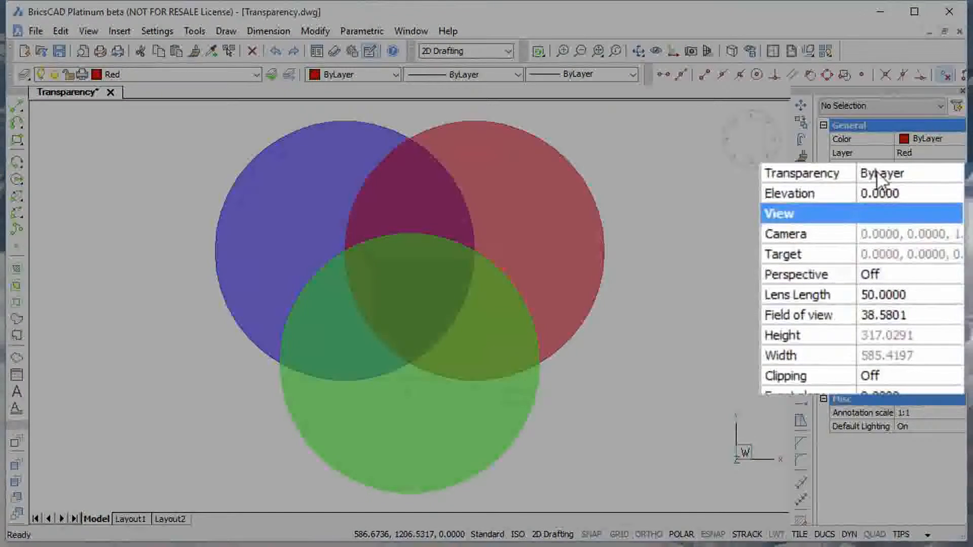
Open the list of available values for the drawing's current Transparency property.
left_click(880, 177)
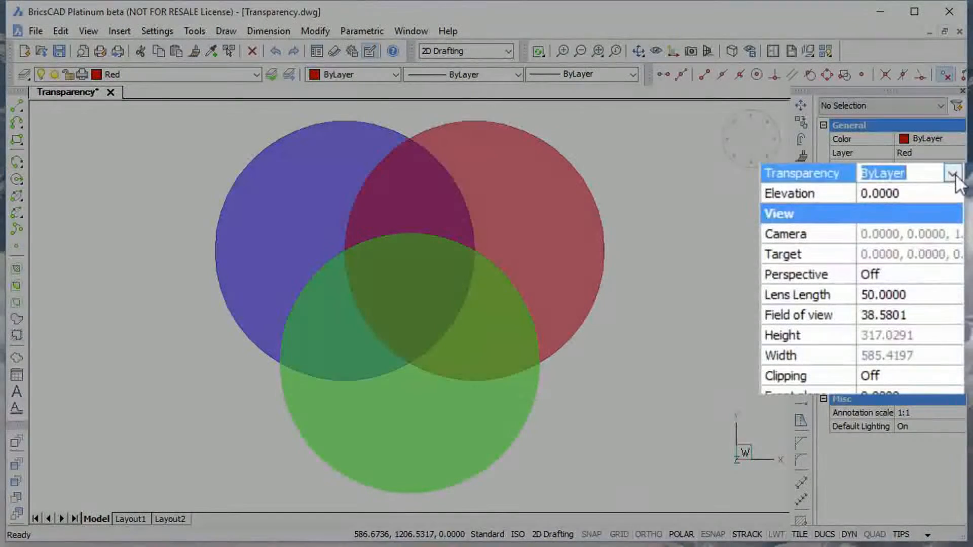
left_click(954, 173)
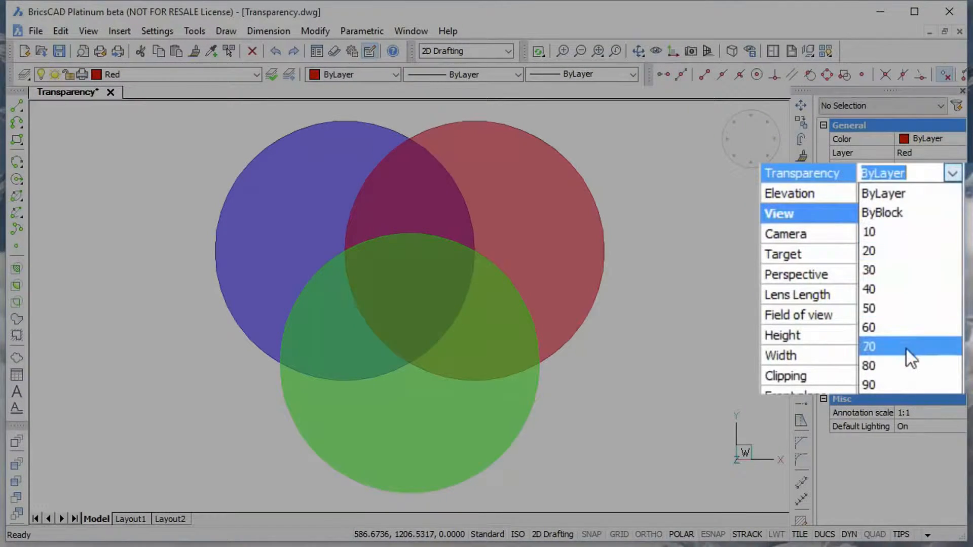
left_click(908, 211)
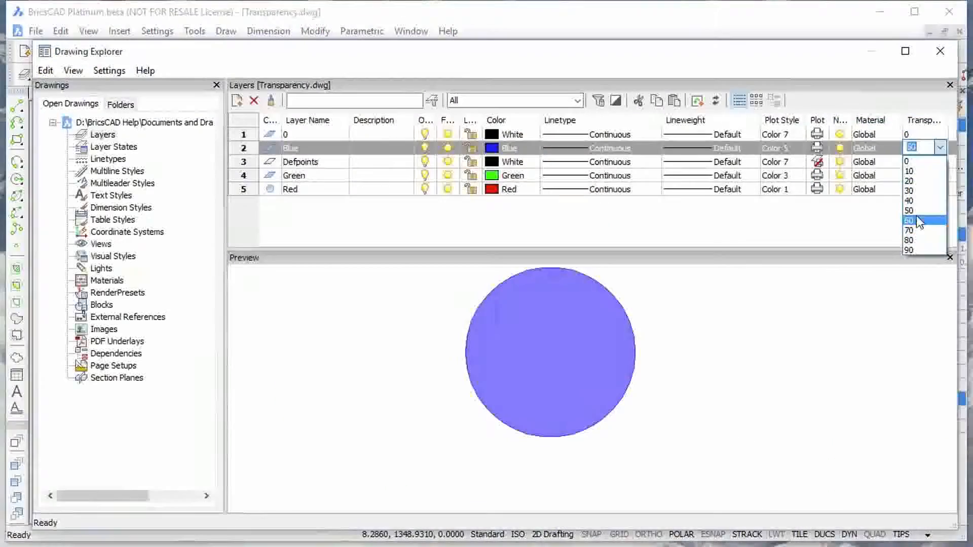
Set the Blue layer's transparency to 60 and close the Drawing Explorer.
left_click(917, 225)
left_click(940, 51)
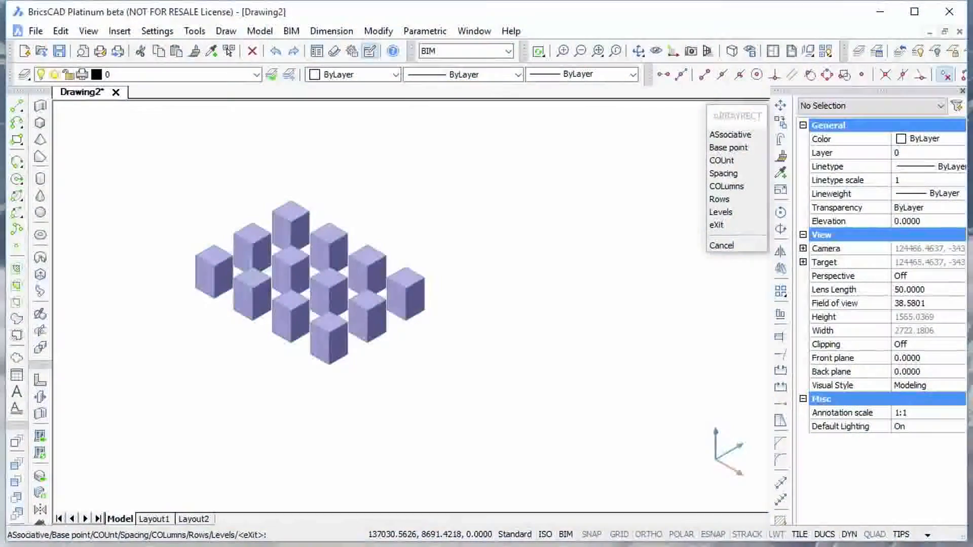
Set the item count of the rectangular box array to 6 columns and 5 rows.
left_click(738, 178)
type("6")
key("Return")
key("Return")
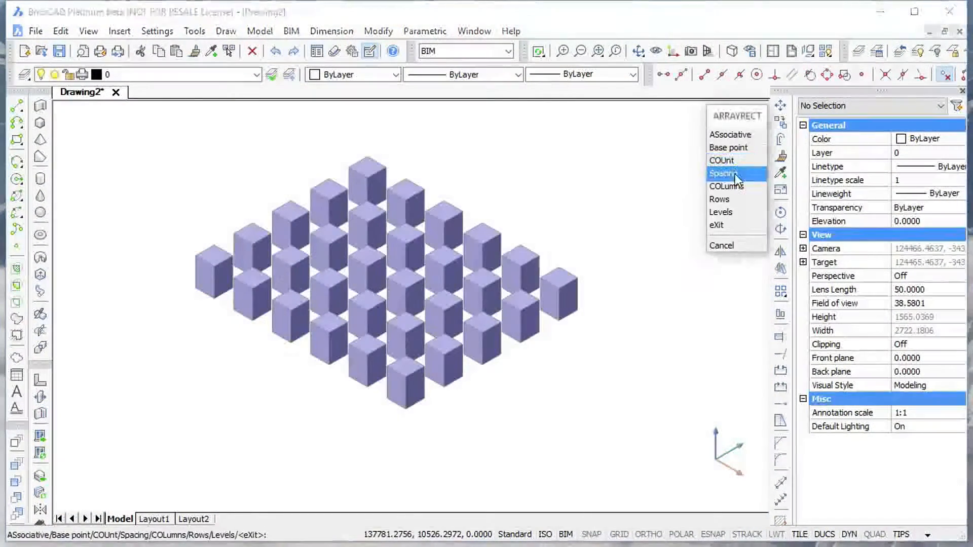
Set the column spacing of the box array to 300 and accept the default row spacing.
left_click(738, 177)
type("300")
key("Return")
key("Return")
Give the box array 3 levels spaced 300 apart and finish the array command.
left_click(726, 208)
type("3")
key("Return")
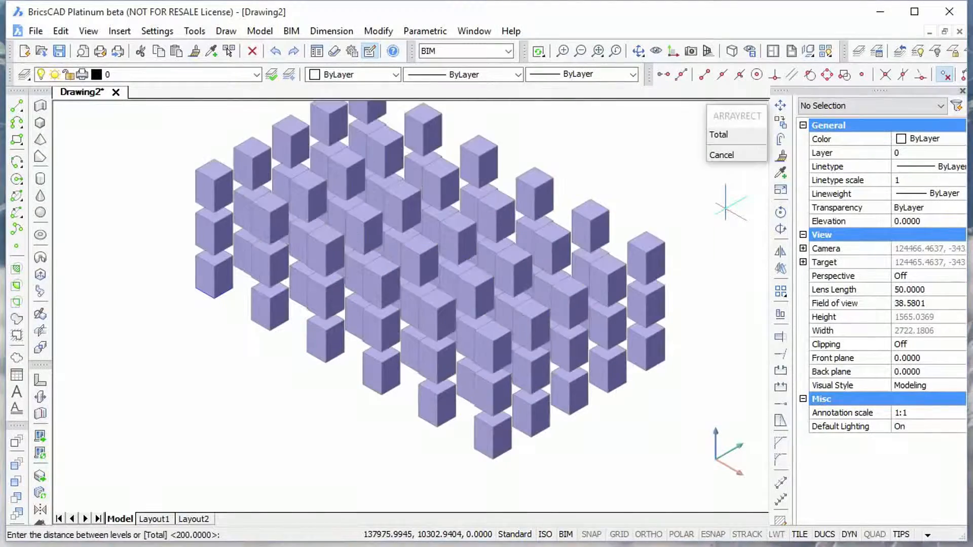
type("300")
key("Return")
left_click(726, 226)
Select the finished box array and set it to 3 rows with a row spacing of 200.
middle_click_drag(706, 347, 674, 357, "shift")
left_click(642, 335)
left_click(912, 386)
type("3")
key("Return")
left_click(923, 399)
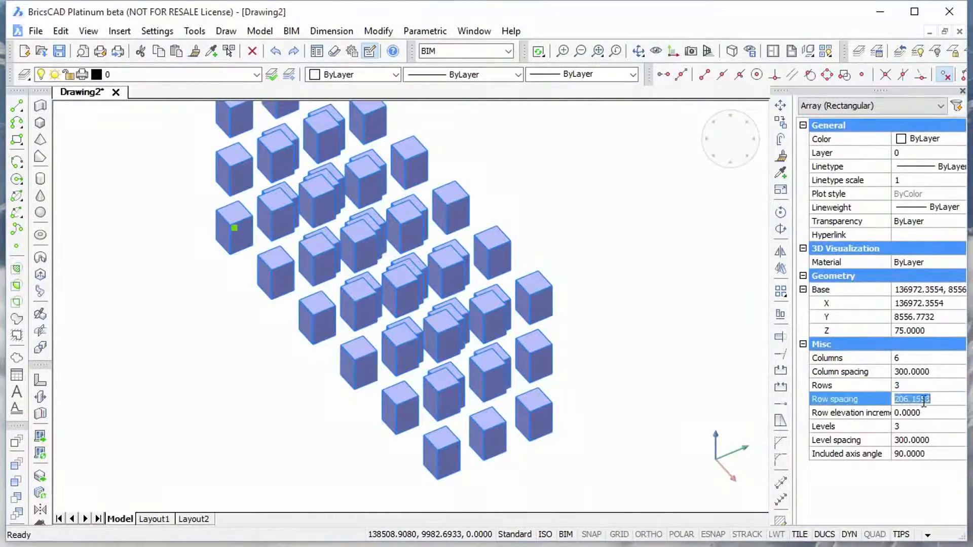
type("200")
key("Return")
Set the box array to 5 levels with a level spacing of 150 and deselect it.
left_click(910, 426)
type("5")
key("Return")
left_click(927, 440)
type("150")
key("Return")
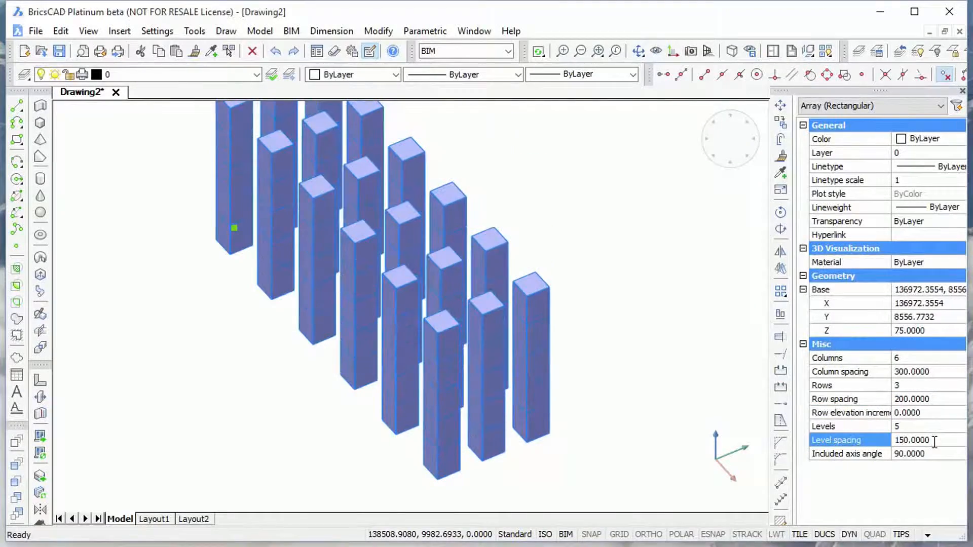
key("Escape")
Select the box array again and raise its number of levels to 10.
middle_click_drag(551, 320, 607, 330, "shift")
left_click(592, 323)
left_click(913, 427)
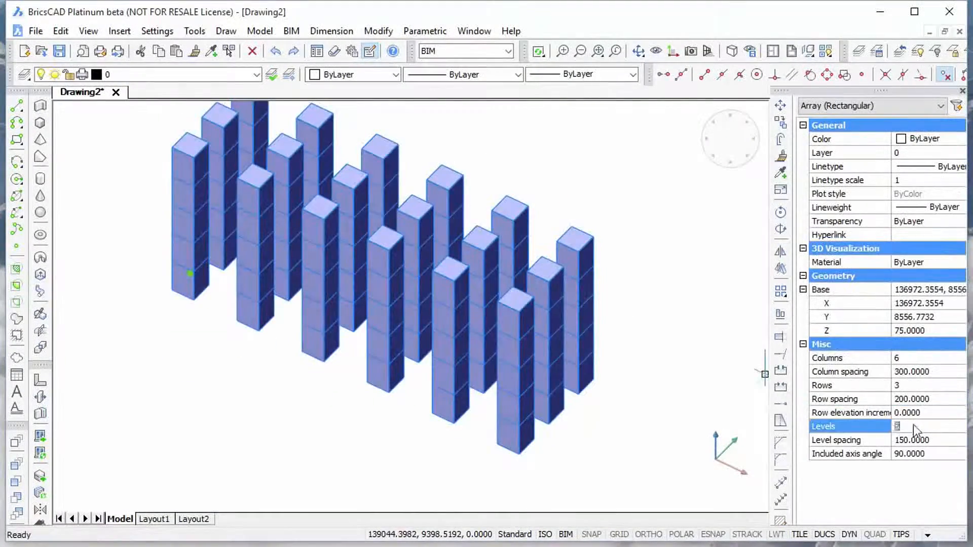
type("10")
key("Return")
scroll(674, 403, "down", 3)
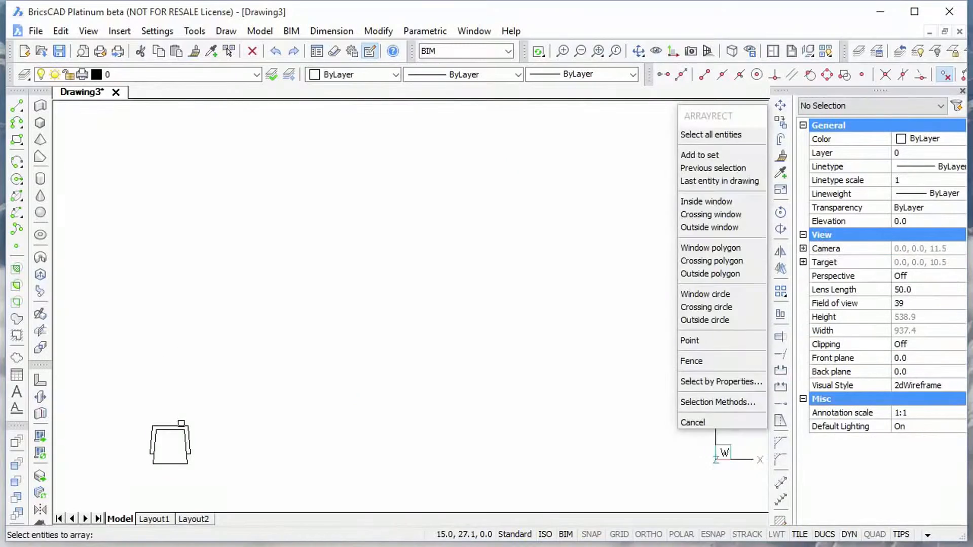
Array the chair rectangularly in 10 columns with a column spacing of 80.
left_click(724, 187)
type("10")
key("Return")
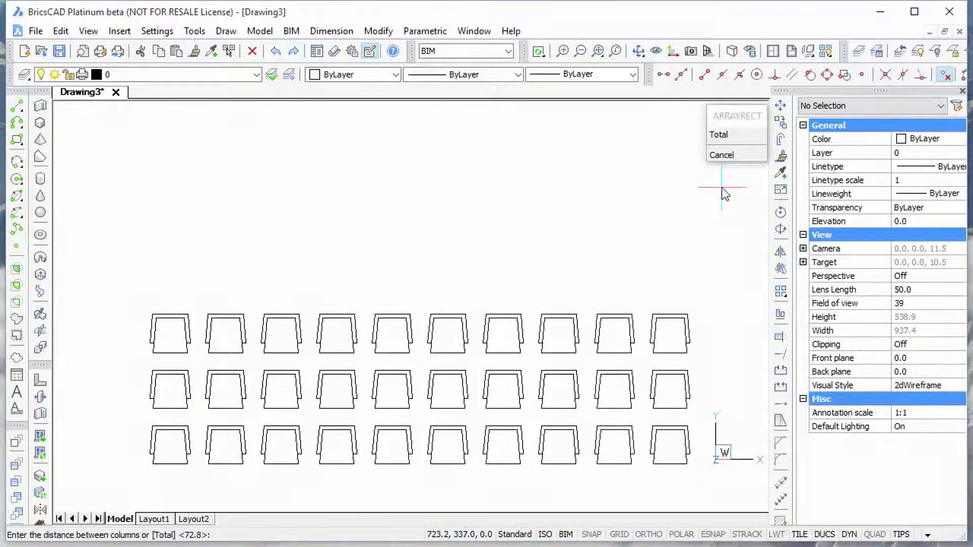
left_click(721, 188)
Set the chair array to 5 rows spaced 90 apart and finish the array command.
left_click(724, 197)
type("5")
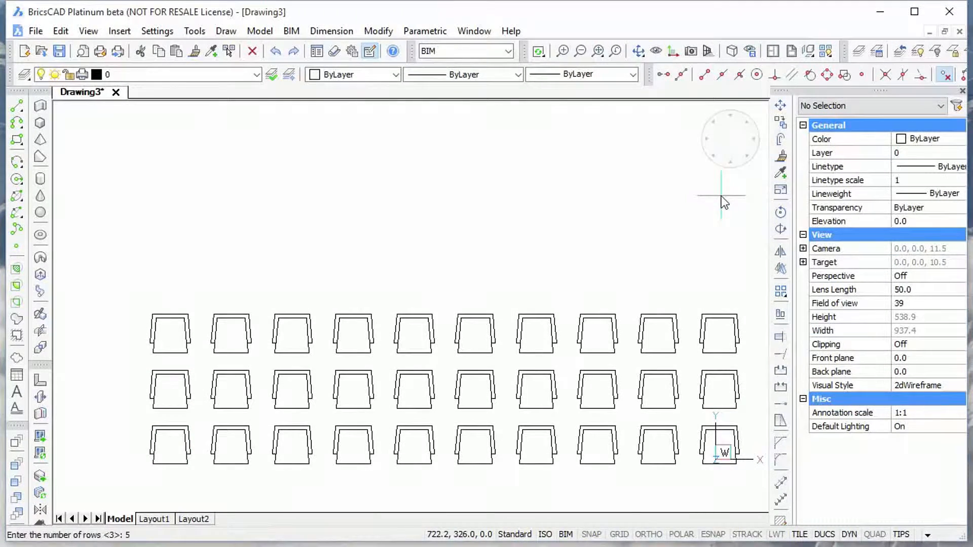
key("Return")
left_click(724, 203)
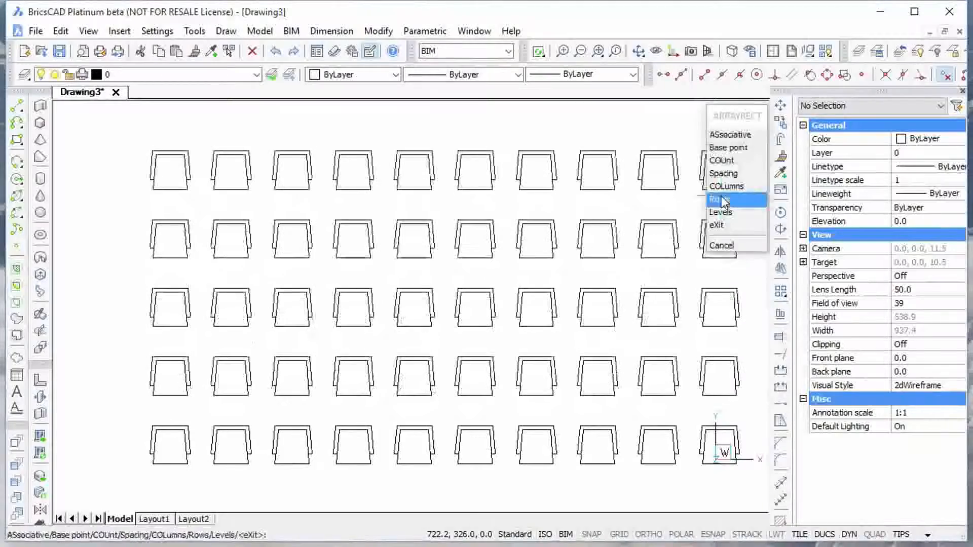
left_click(725, 224)
left_click(725, 225)
Change the finished chair array to 4 rows and 8 columns.
left_click(917, 385)
type("4")
key("Return")
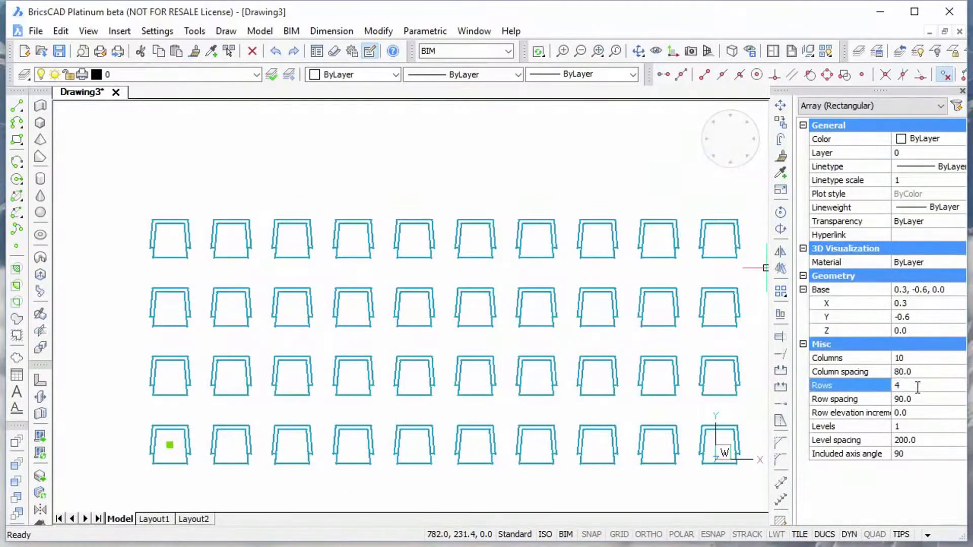
left_click(917, 357)
type("8")
key("Return")
Set the included axis angle of the chair array to 75 degrees.
left_click(907, 452)
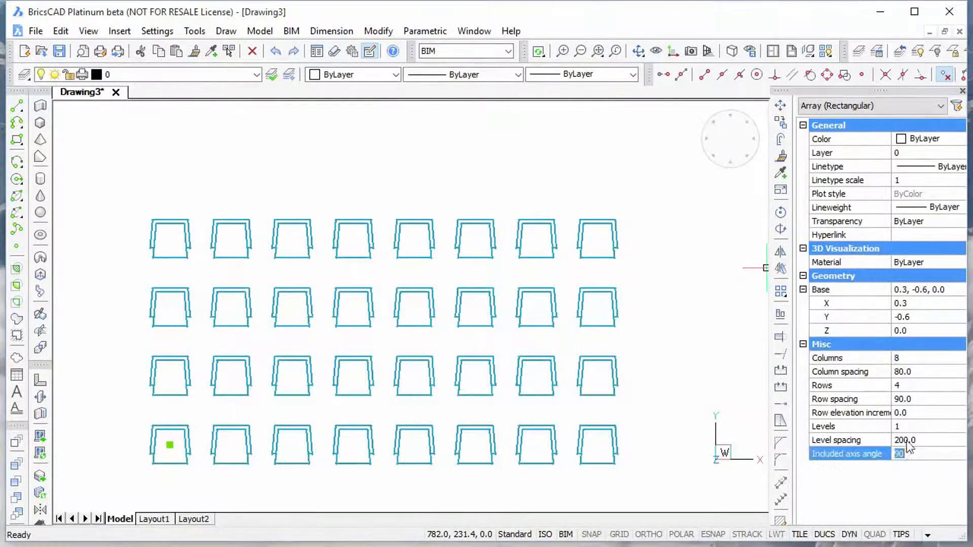
type("75")
key("Return")
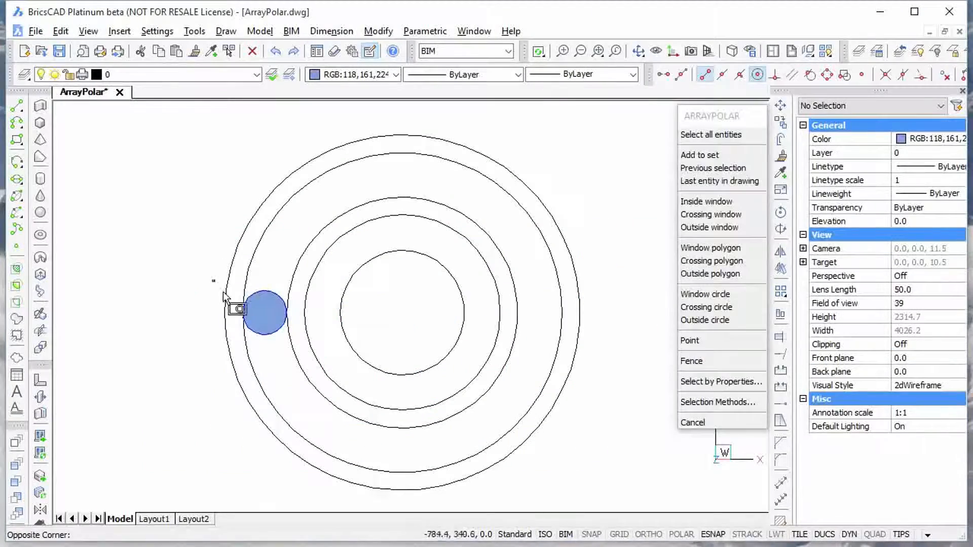
Create a polar array of the blue circle around the concentric circles' center with 8 items.
key("Return")
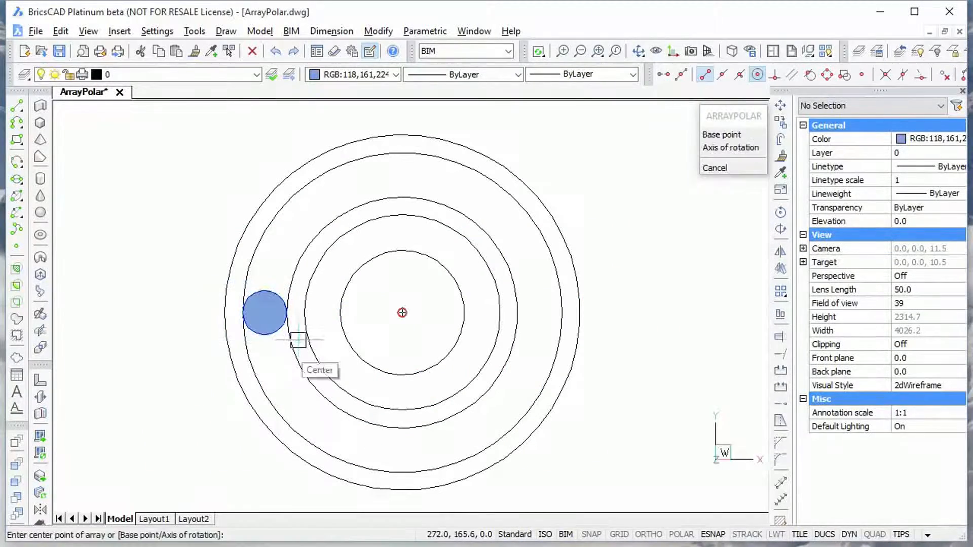
left_click(304, 335)
left_click(713, 160)
type("8")
key("Return")
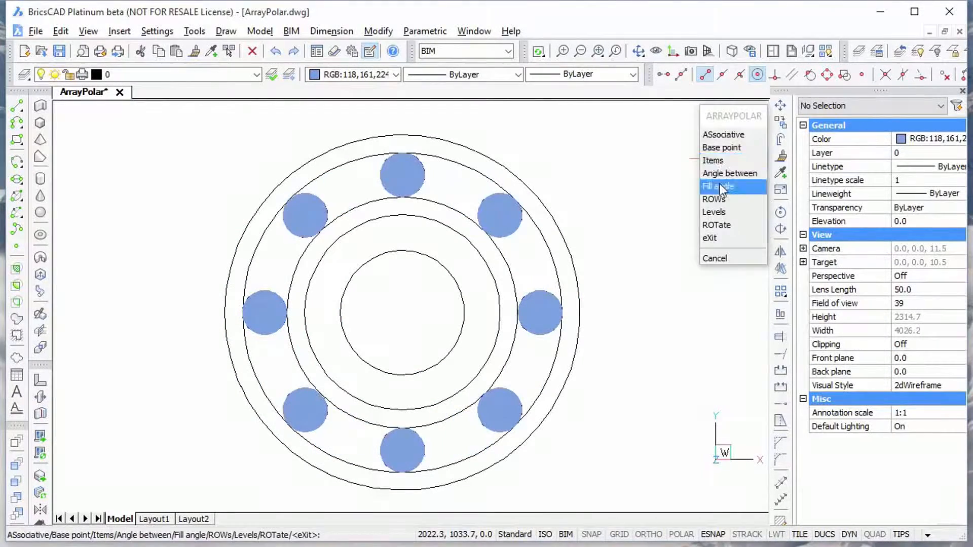
Try a fill angle of 180 degrees for the polar array and return it to 360 degrees.
left_click(718, 186)
type("180")
key("Return")
left_click(720, 186)
type("360")
key("Return")
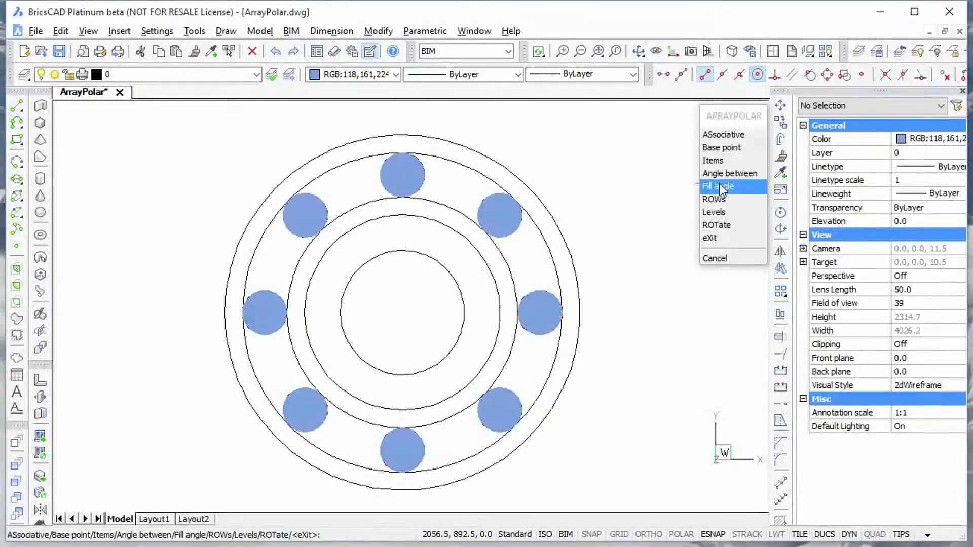
Finish the polar array, set its number of items to 16 and deselect it.
left_click(720, 237)
left_click(562, 319)
left_click(911, 317)
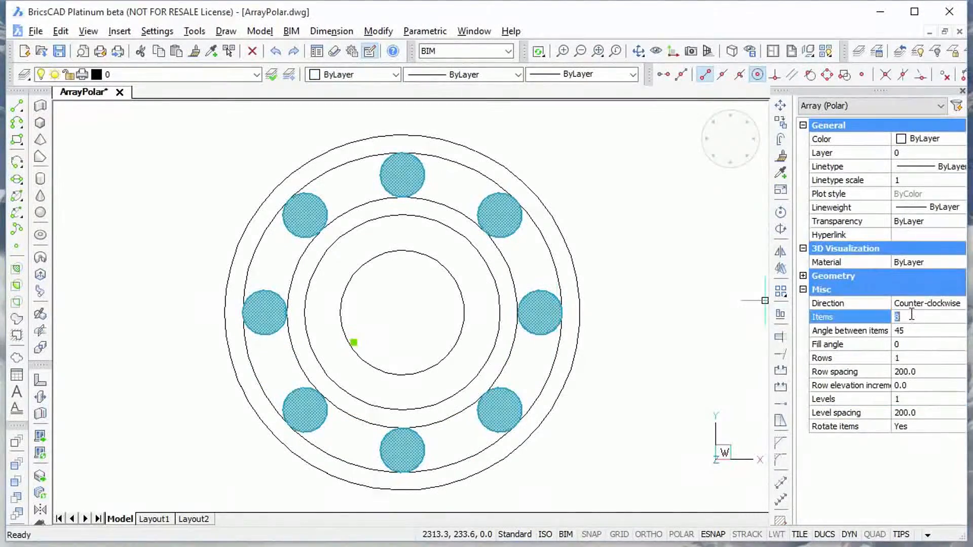
type("16")
key("Return")
key("Escape")
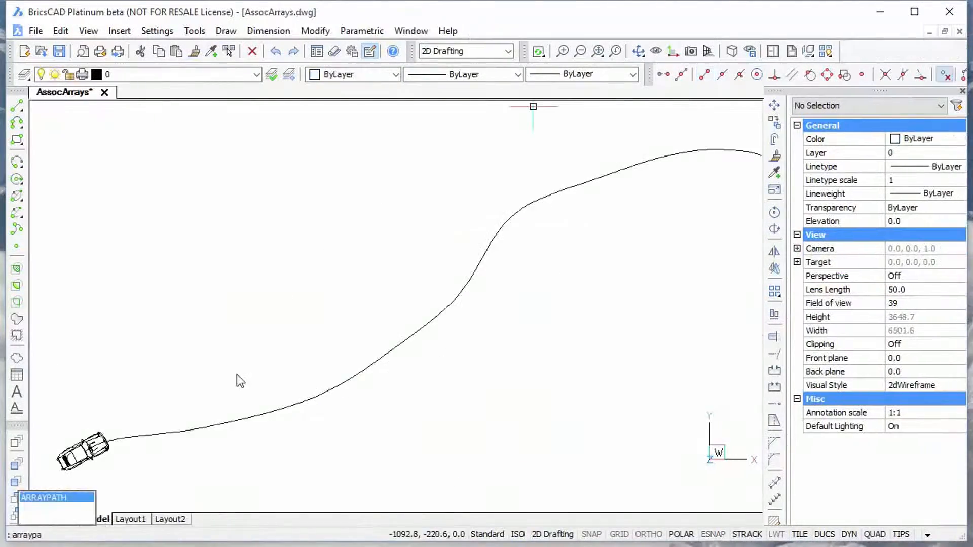
Array the car along the curve with ARRAYPATH and choose the array's distribution method.
key("Return")
left_click(98, 440)
key("Return")
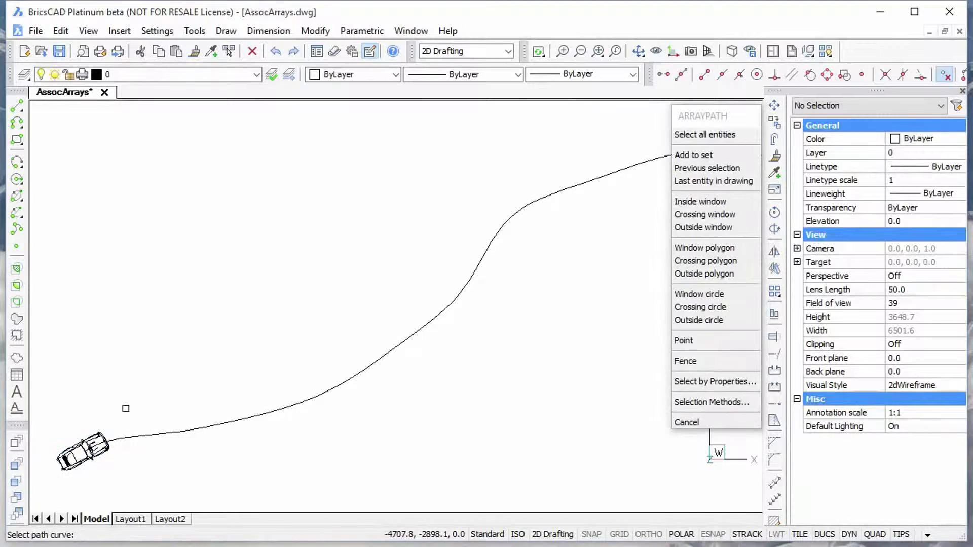
left_click(177, 430)
left_click(705, 147)
left_click(718, 136)
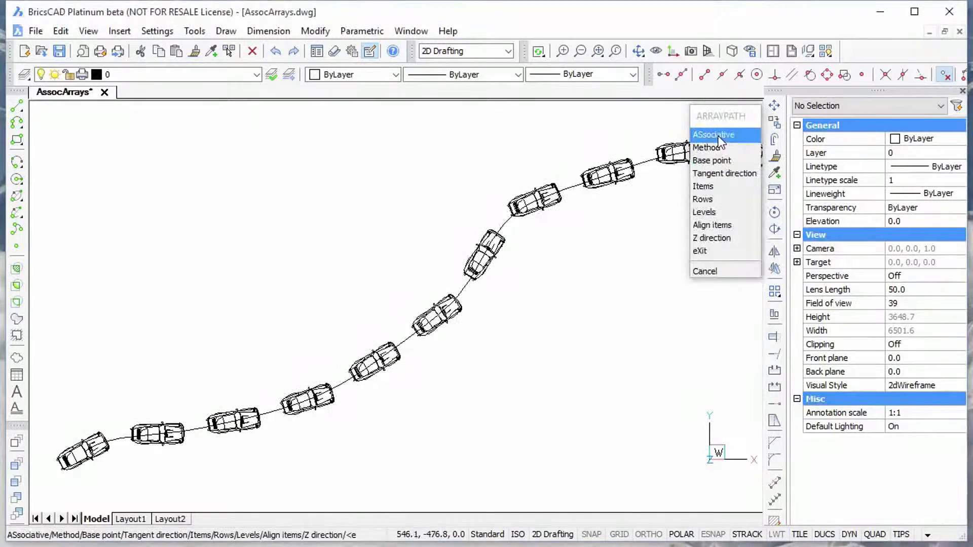
Set the number of cars along the path array to 8.
left_click(705, 187)
type("8")
key("Return")
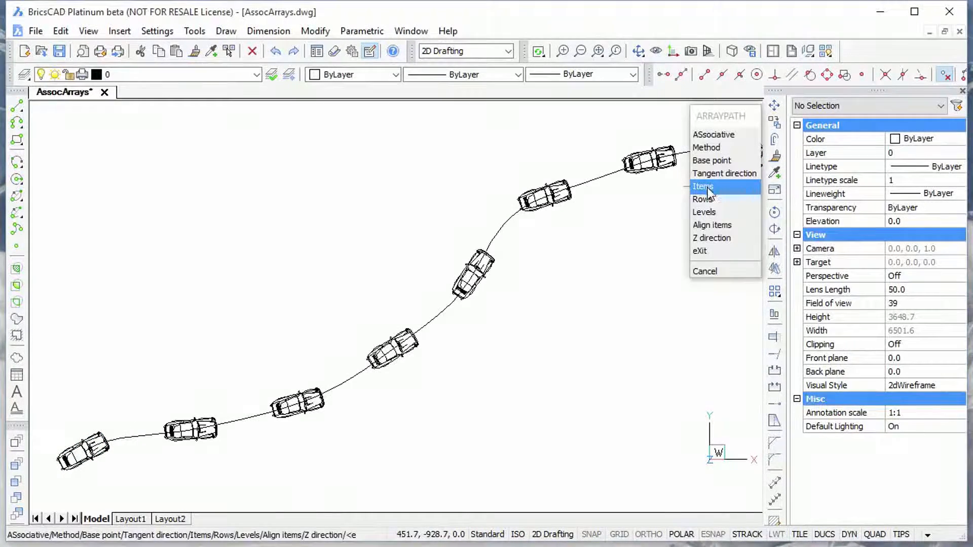
Define the rows of the car path array with a total distance of 3 between start and end rows.
left_click(708, 198)
key("Return")
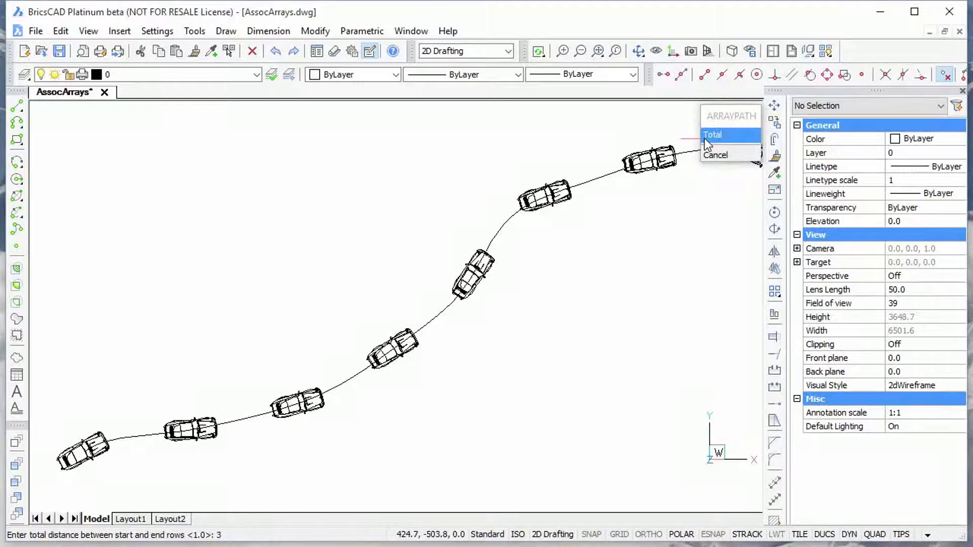
type("3")
key("Return")
key("Return")
key("Return")
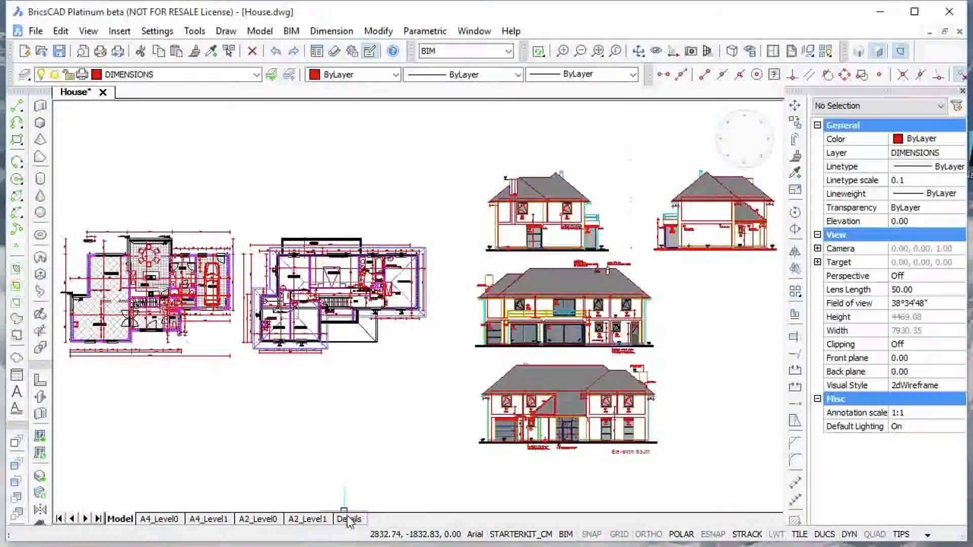
Export the Details layout of the house drawing to the file House_Details.dwg with EXPORTLAYOUT.
left_click(350, 518)
type("exportlay")
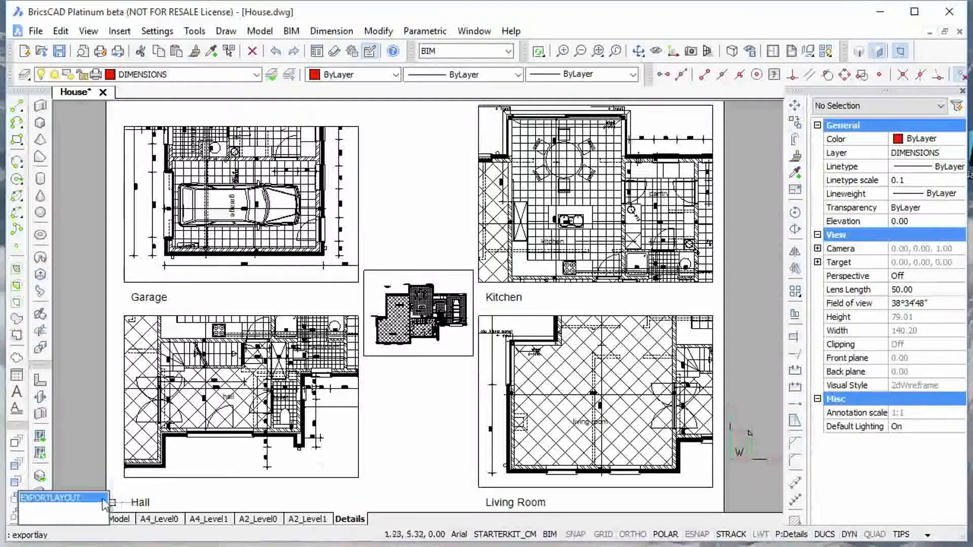
key("Return")
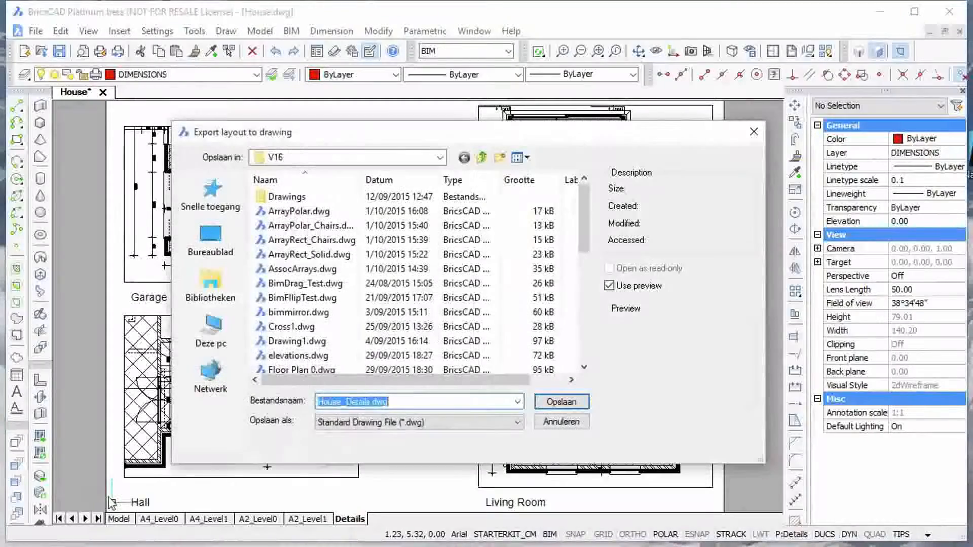
left_click(561, 402)
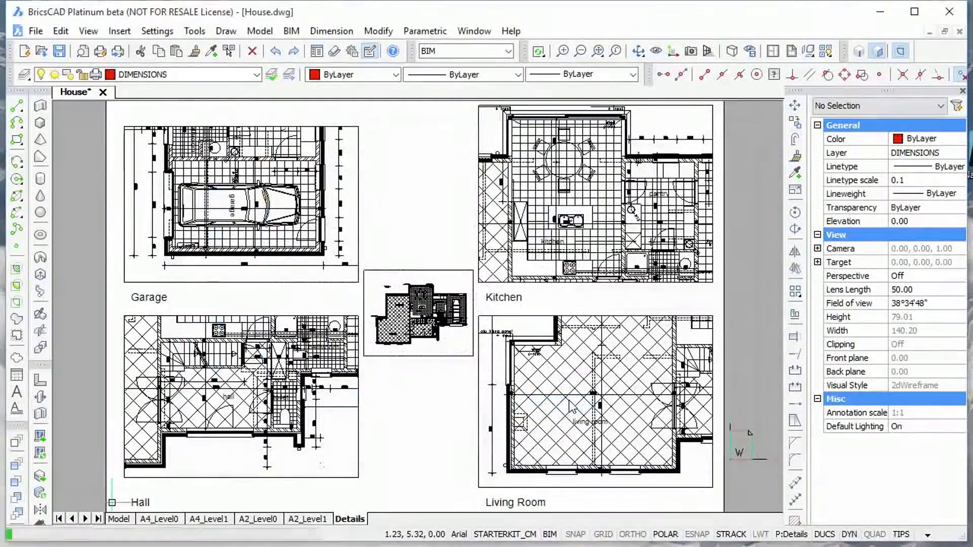
left_click(562, 276)
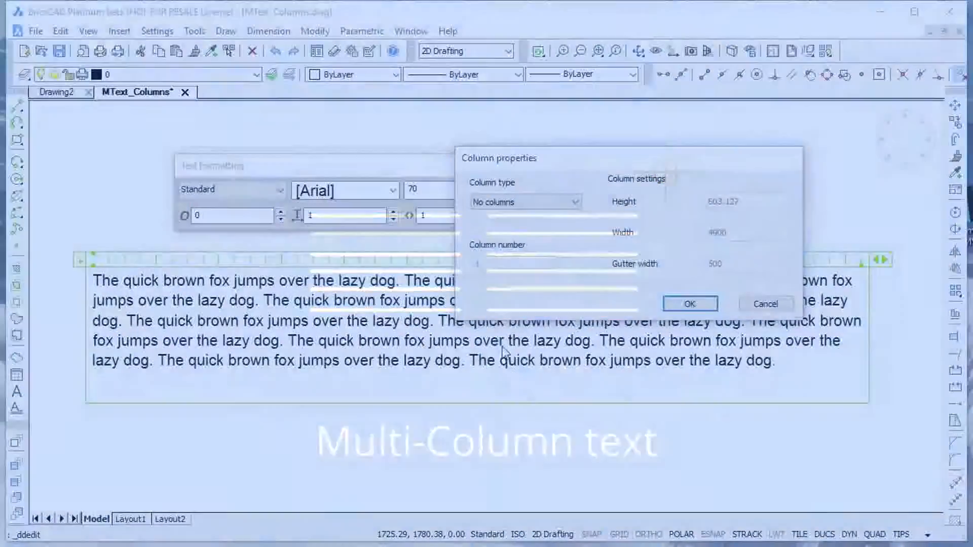
Split the multiline text into Dynamic (auto height) columns with a width of 1500 and a narrower gutter.
left_click(524, 202)
left_click(529, 217)
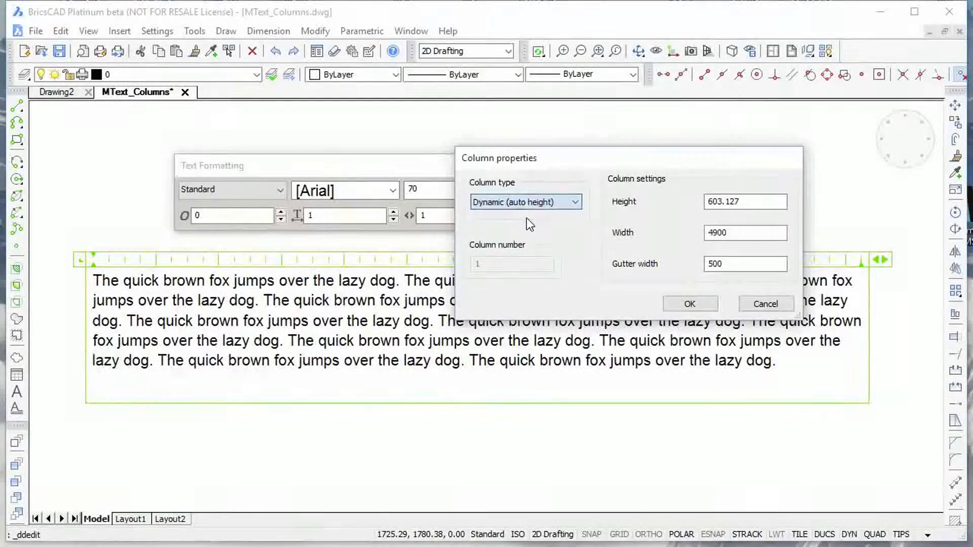
double_click(719, 233)
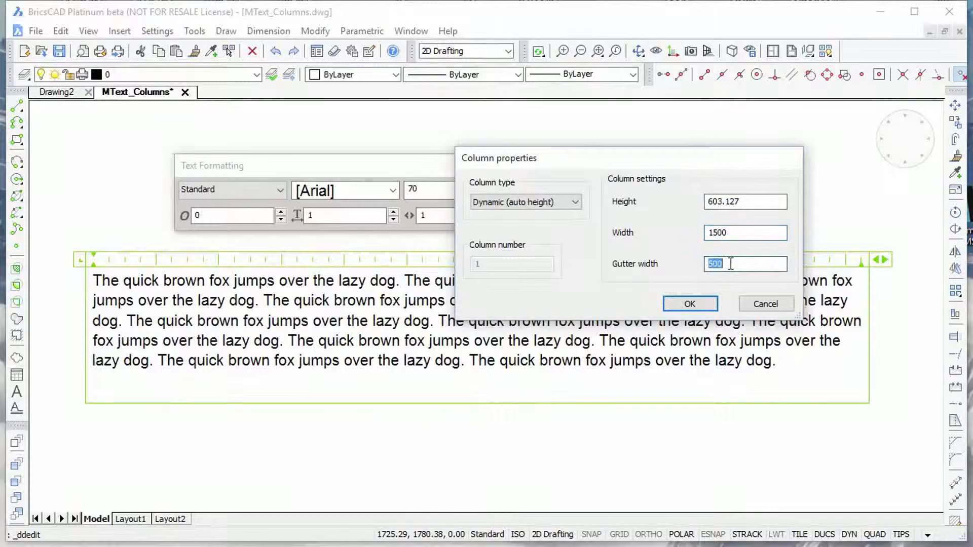
left_click(685, 304)
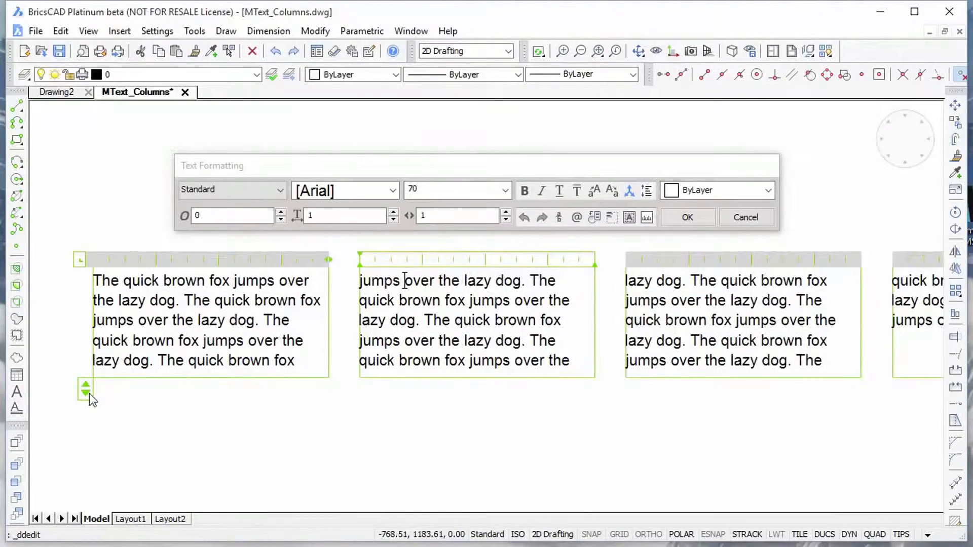
Increase the height of the dynamic text columns.
left_click_drag(90, 394, 113, 450)
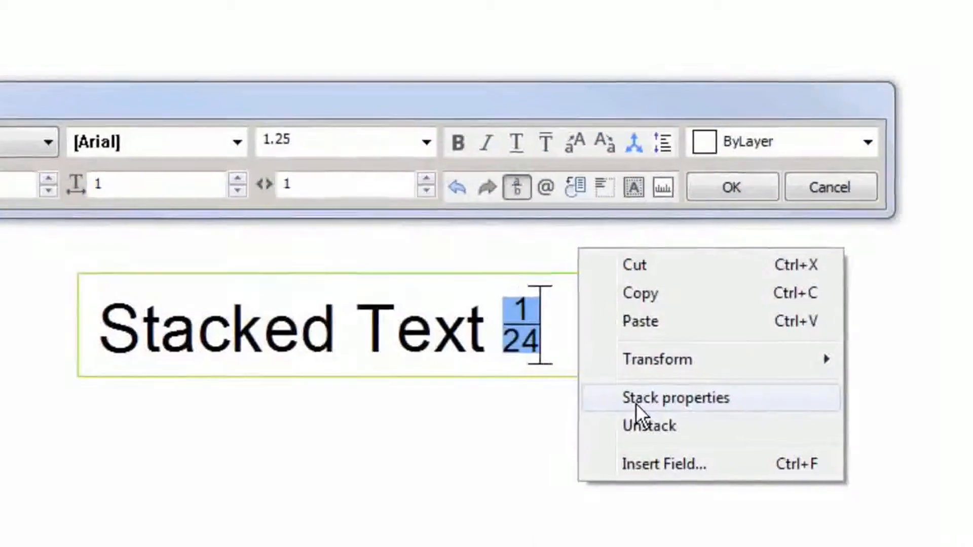
Change the stacked text 1/24 to the Diagonal fraction style with a text size of 75%.
left_click(636, 400)
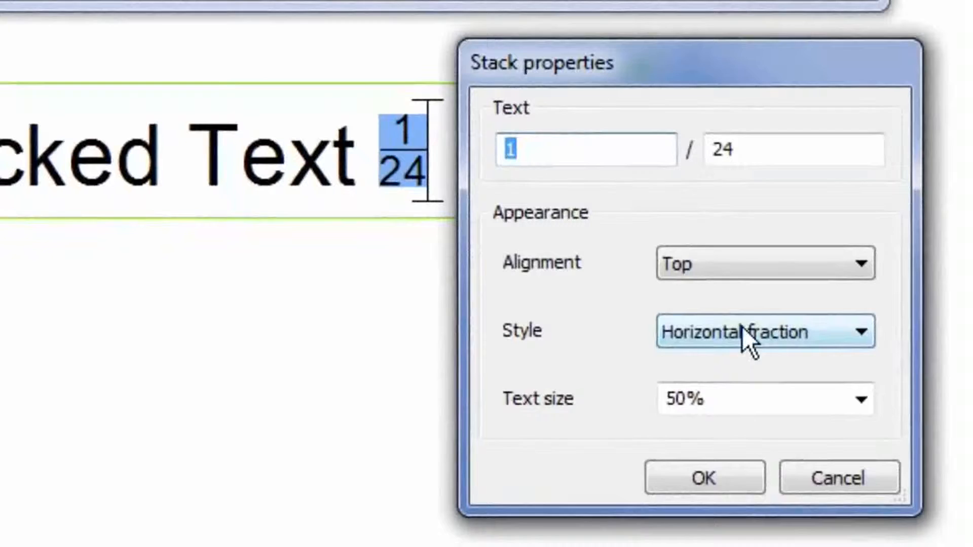
left_click(751, 371)
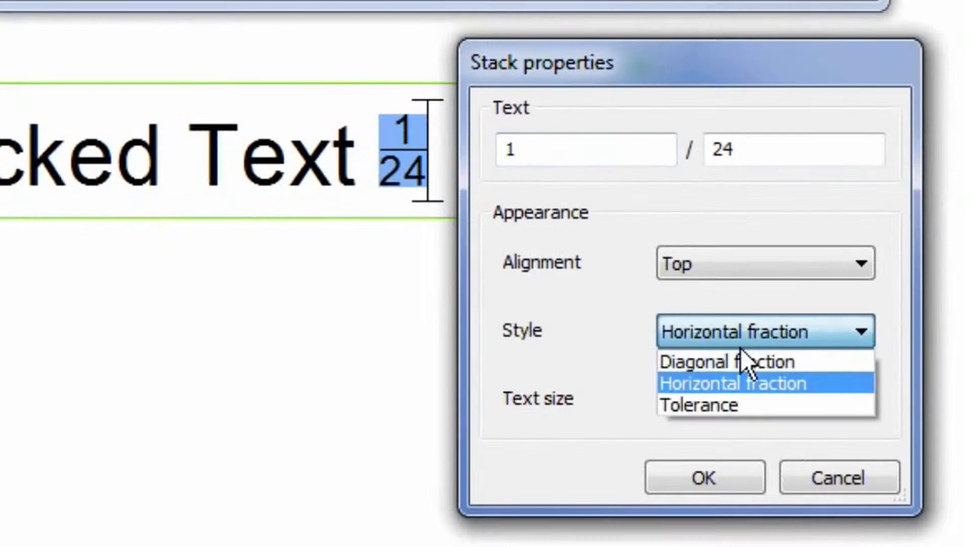
left_click(750, 395)
left_click(869, 404)
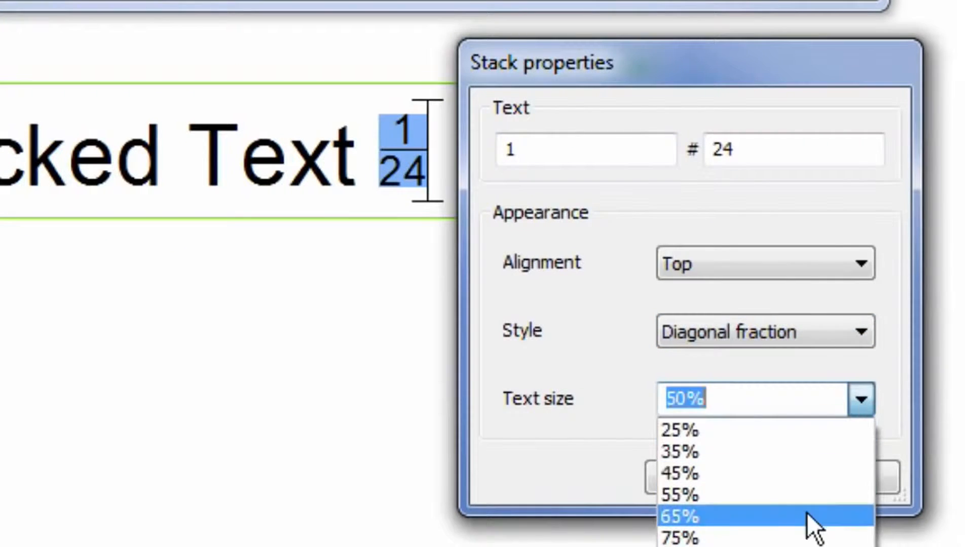
left_click(806, 536)
left_click(722, 486)
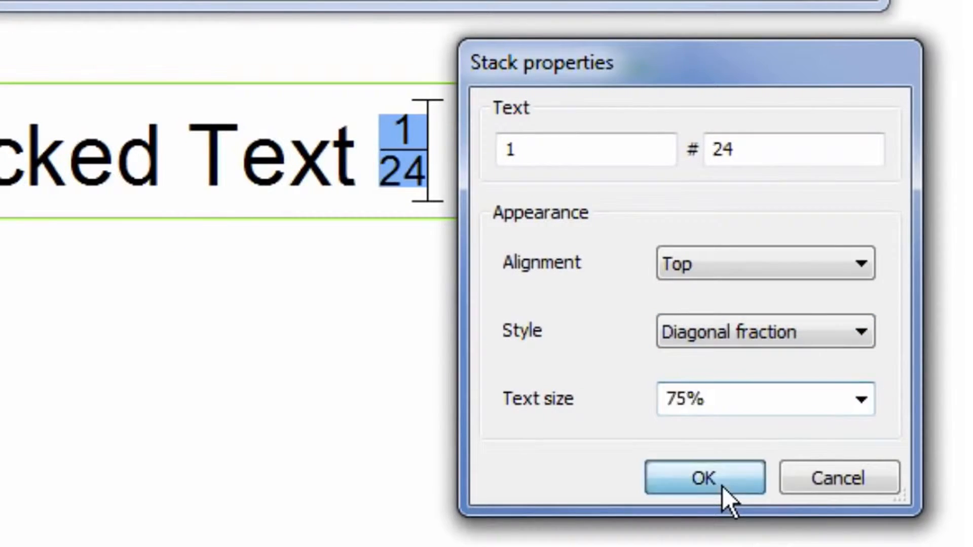
left_click(722, 486)
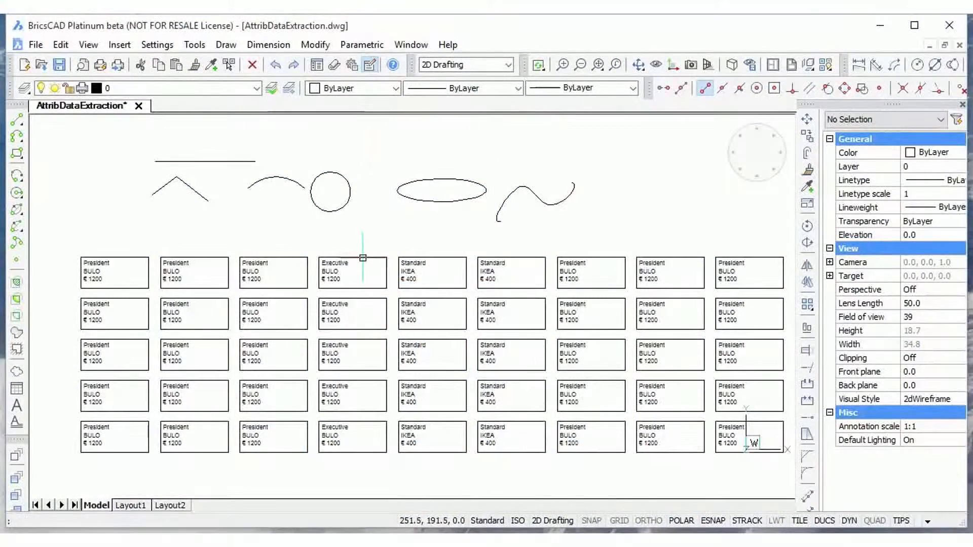
Inspect the PRICE, MANUFACTURER and TYPE attributes of the Executive Desk block in the first row.
double_click(366, 267)
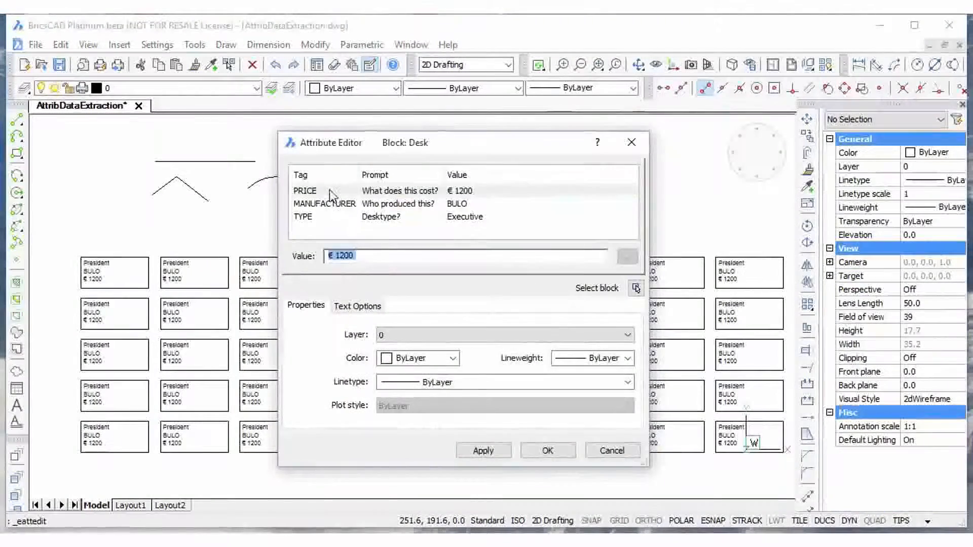
left_click(327, 203)
left_click(336, 218)
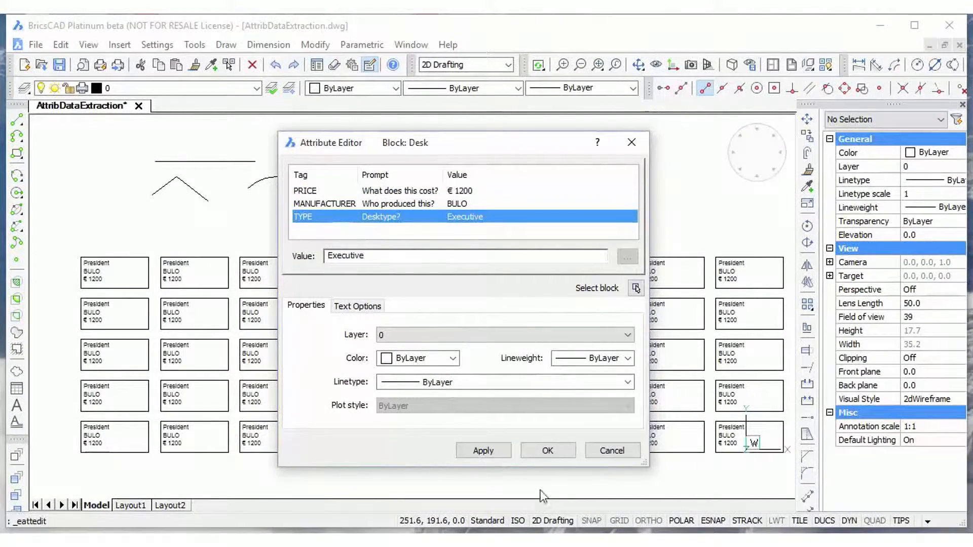
left_click(547, 451)
Run DATAEXTRACTION on the drawing with all entities and all properties included and equal rows combined.
type("data")
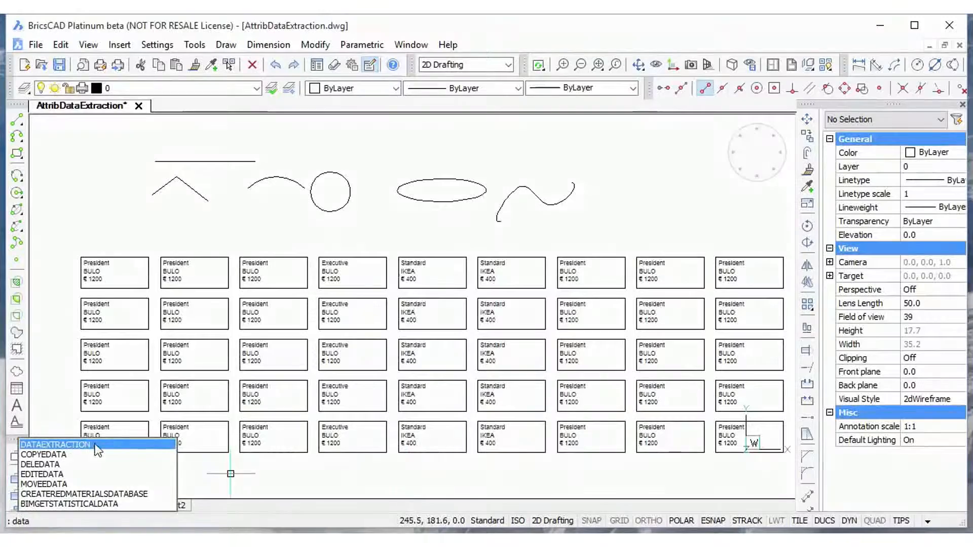
left_click(97, 445)
left_click(673, 381)
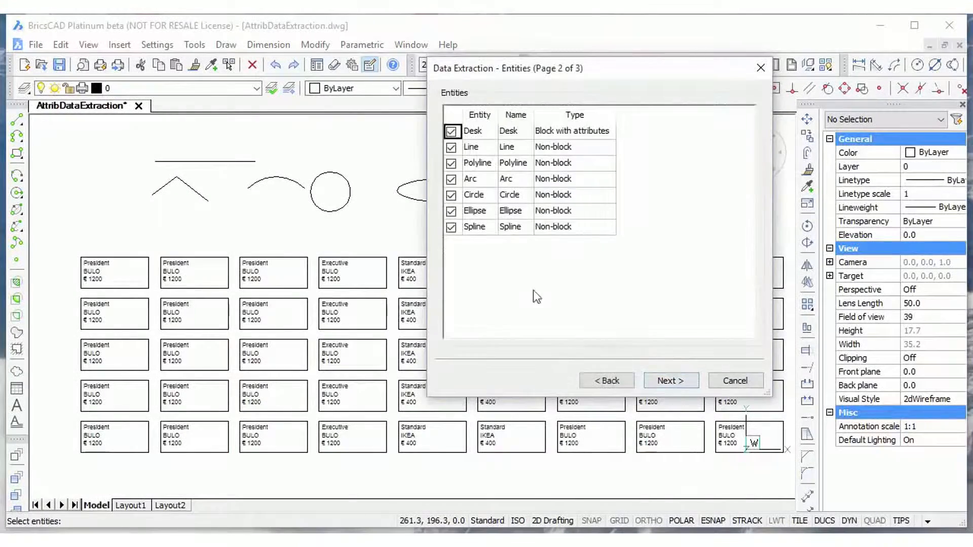
left_click(668, 380)
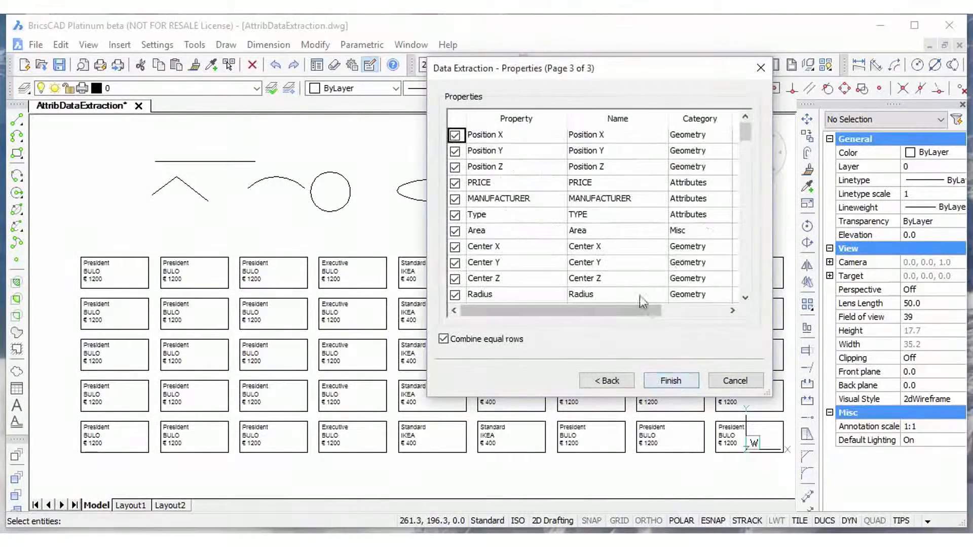
mouse_move(747, 134)
left_mouse_down()
mouse_move(768, 230)
mouse_move(767, 279)
left_mouse_up()
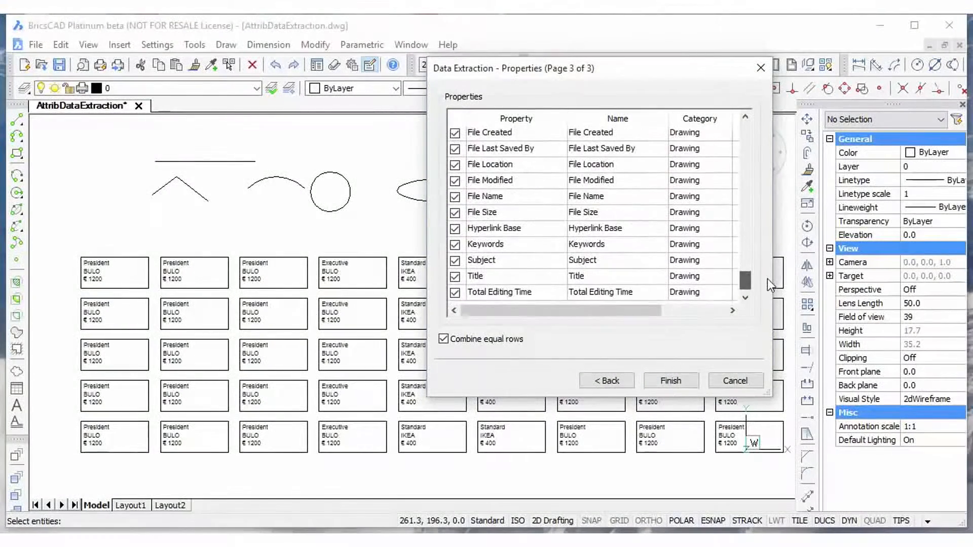
left_click(669, 381)
Review the extracted desk positions, prices, manufacturers and types in the spreadsheet.
scroll(463, 367, "down", 8)
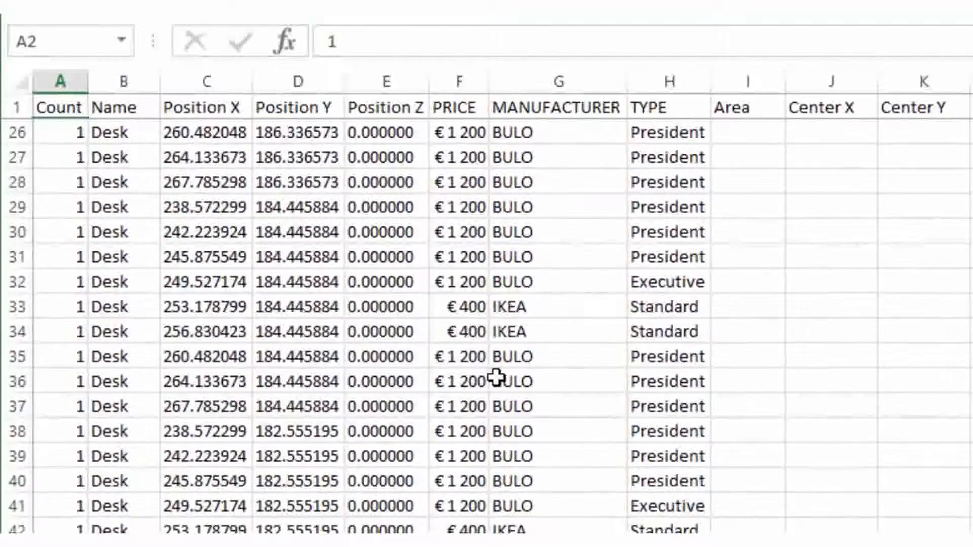
scroll(498, 378, "down", 1)
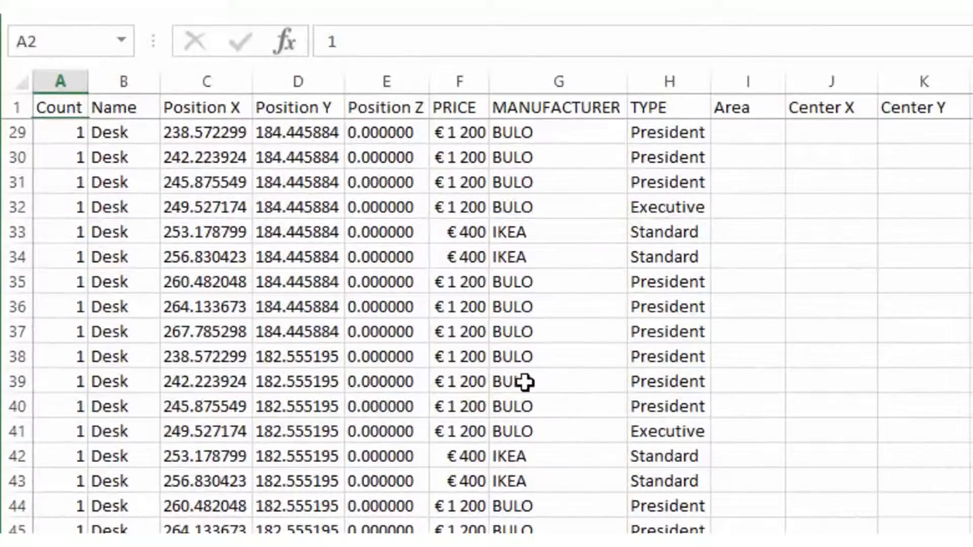
scroll(538, 381, "down", 6)
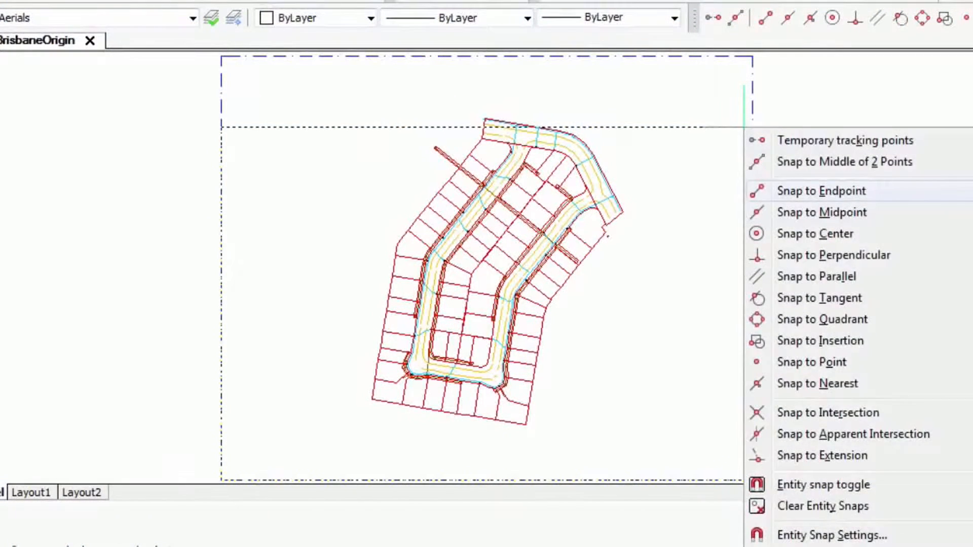
Define the map area by snapping to the boundary's corner endpoint and set the preferred maximum tile width/height to 1024 pixels.
left_click(821, 191)
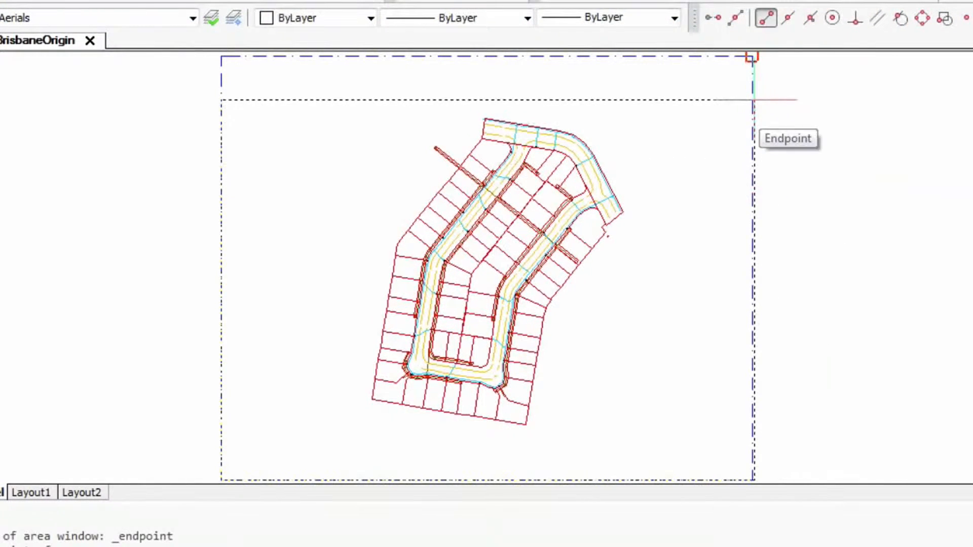
left_click(753, 100)
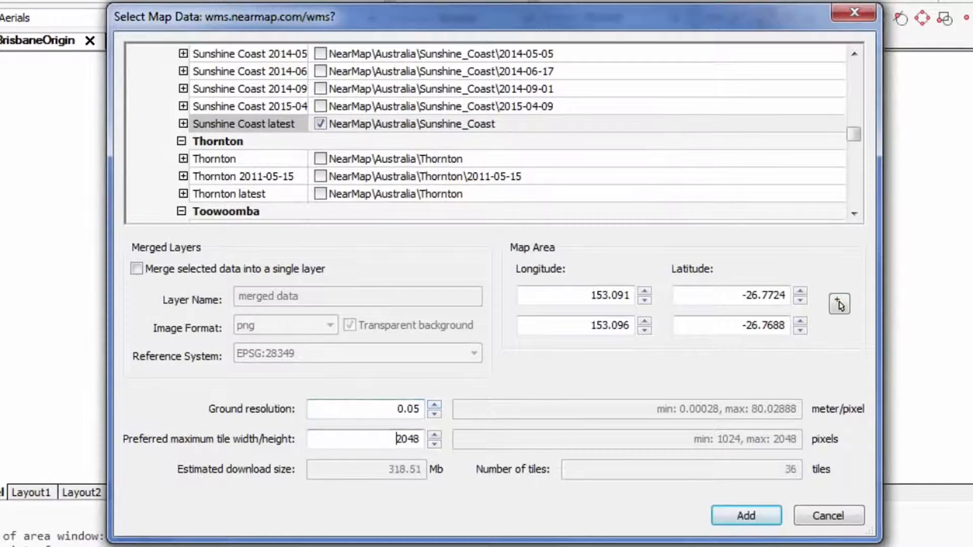
type("10")
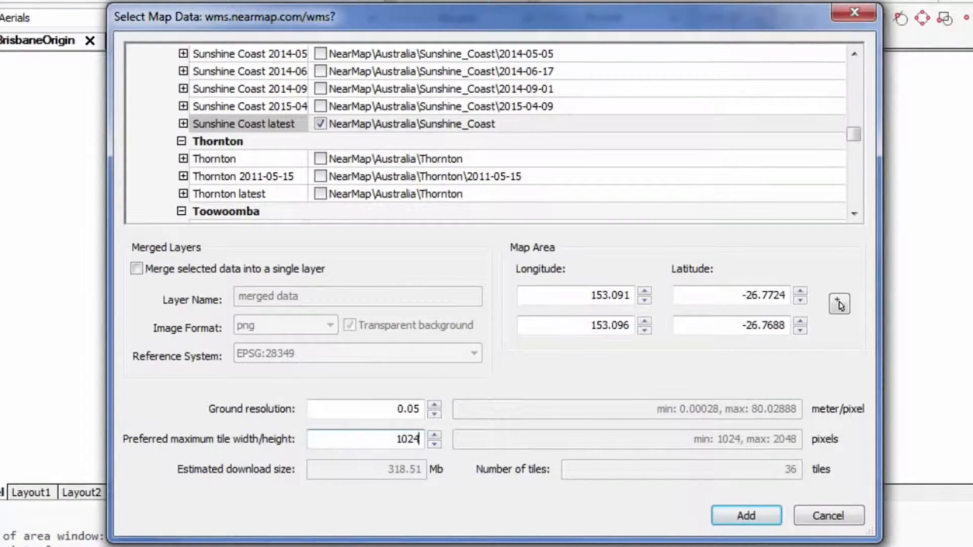
key("Return")
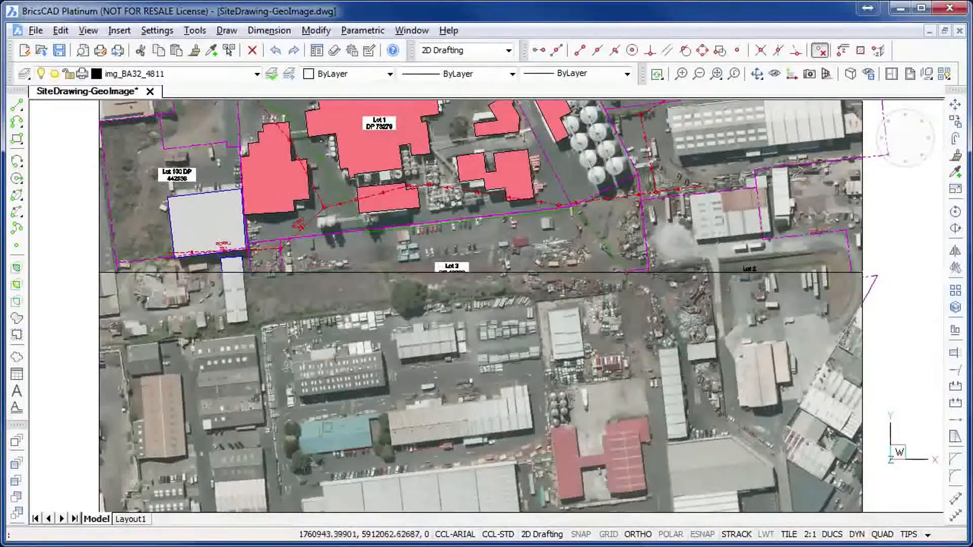
Examine the aerial and topographic map images around the site in the SiteDrawing-GeoImage drawing.
scroll(169, 386, "up", 2)
middle_click_drag(207, 308, 338, 433)
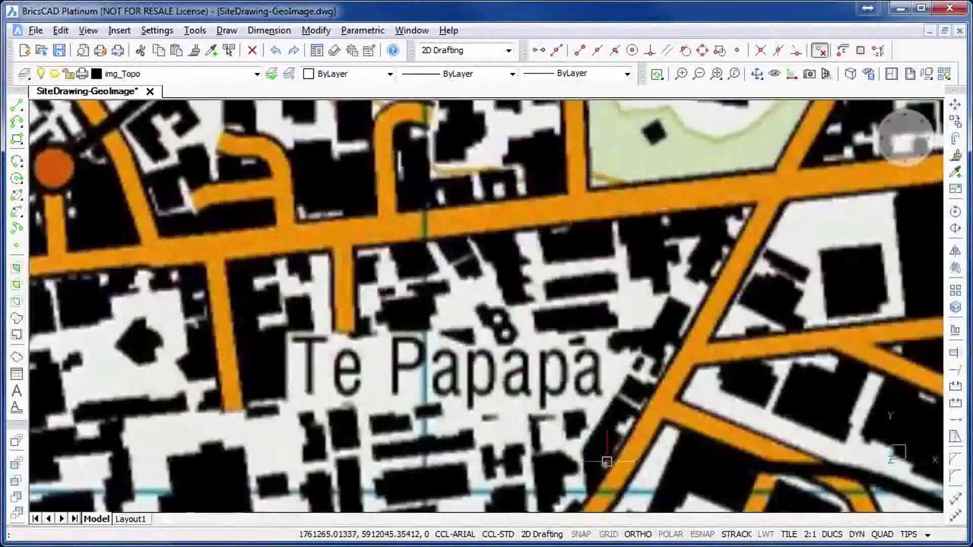
scroll(607, 461, "down", 5)
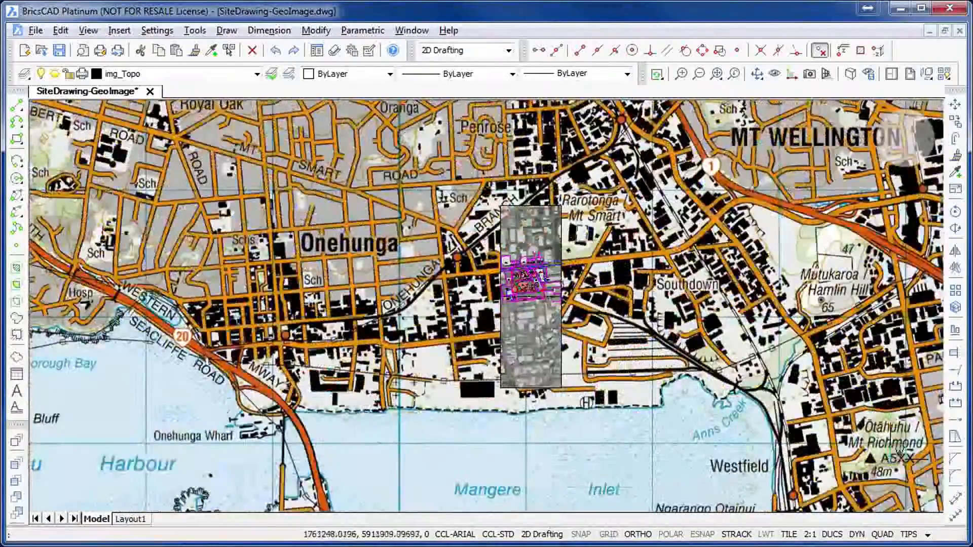
scroll(565, 283, "up", 2)
middle_click_drag(601, 416, 591, 319)
scroll(590, 319, "down", 2)
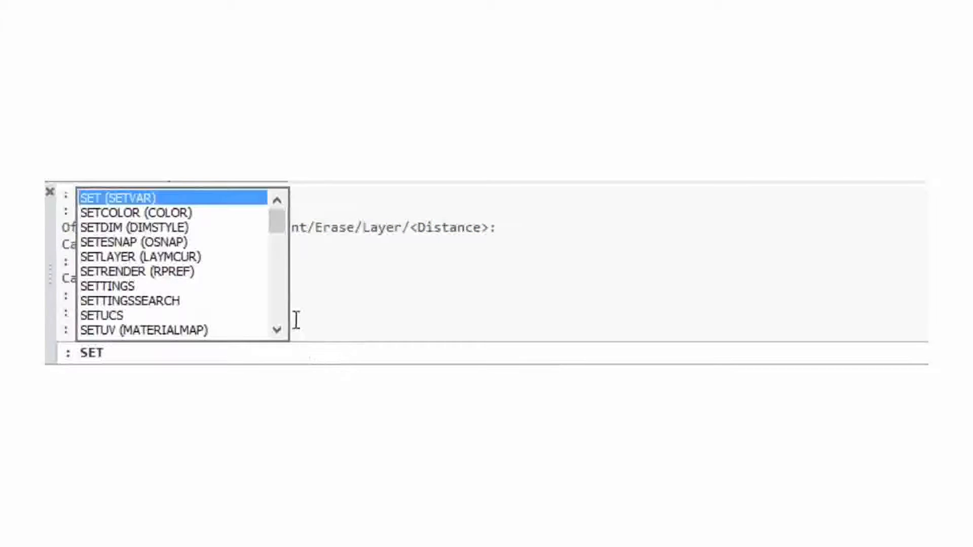
Browse the command suggestions for SET.
left_click_drag(277, 228, 279, 257)
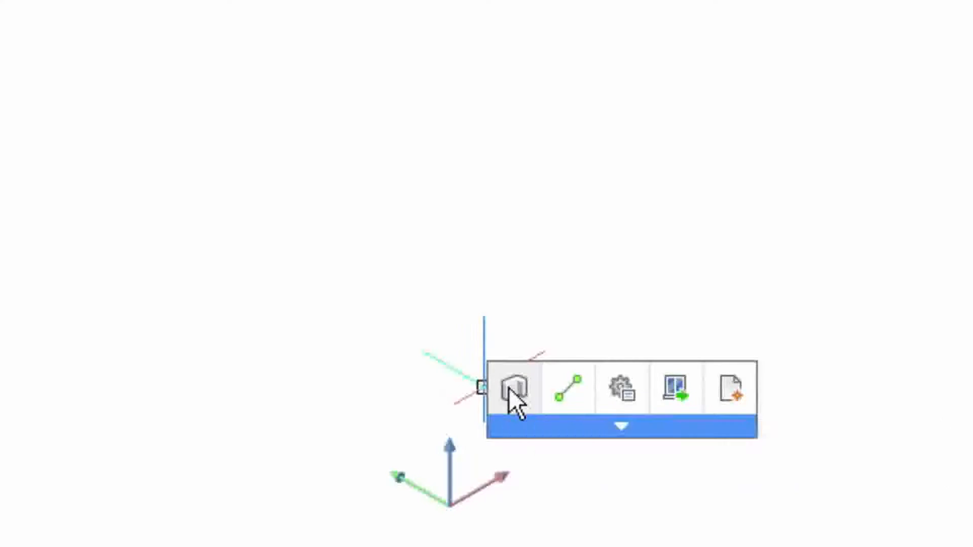
Draw a closed rectangular polysolid from the origin with sides of 5000, 8000 and 5000 and a height of 2500.
left_click(510, 390)
type("5000")
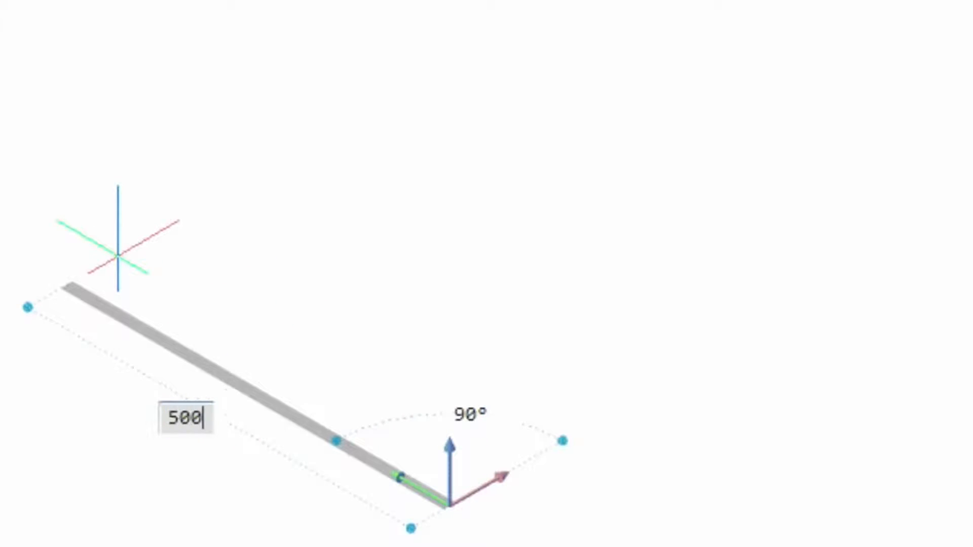
key("Return")
type("8000")
key("Return")
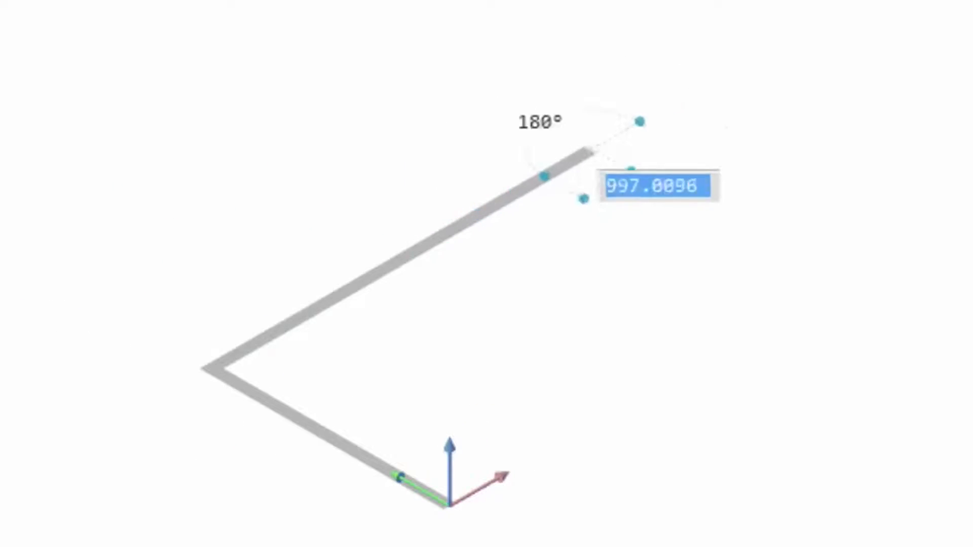
type("5000")
key("Return")
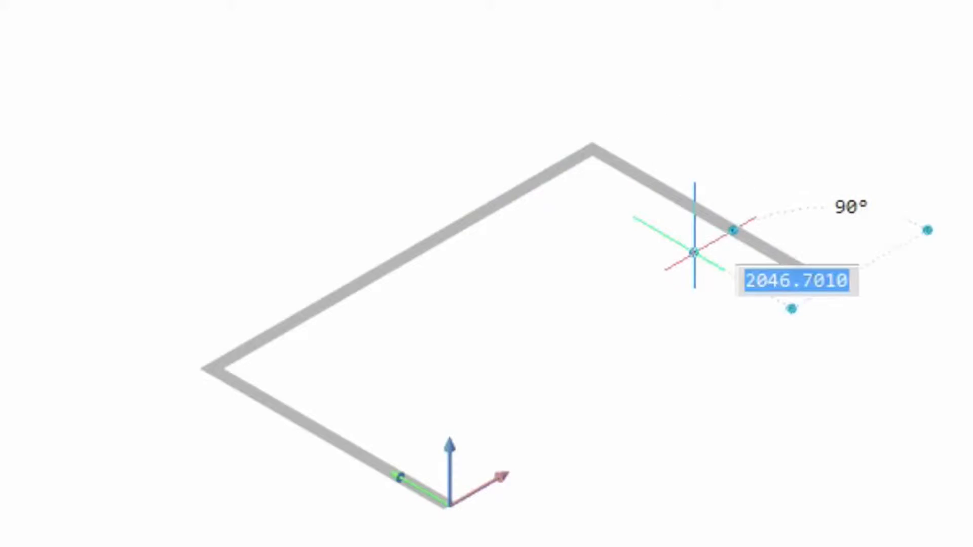
type("c")
key("Return")
type("2500")
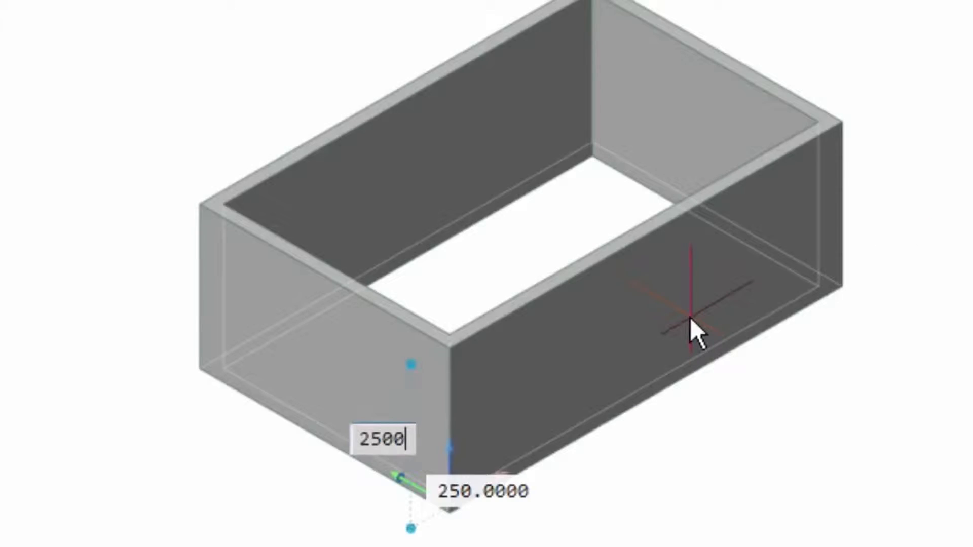
key("Return")
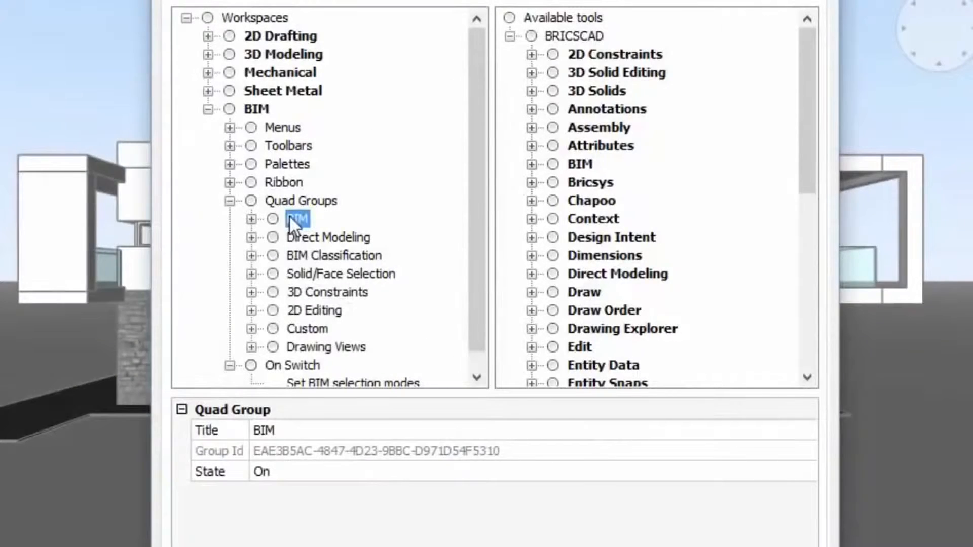
Rename the BIM quad group as Architecture and add the Rectangle tool to it.
left_click(335, 429)
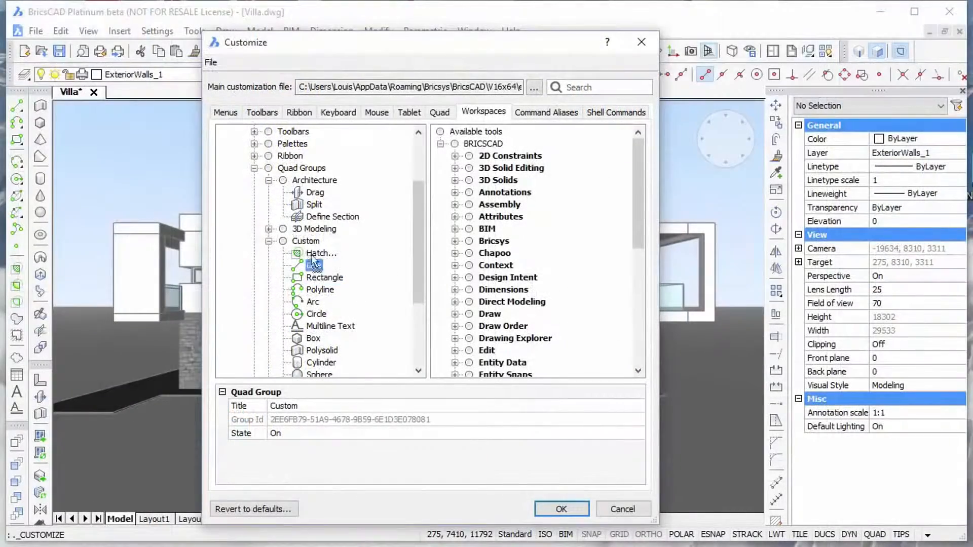
left_click(306, 216)
left_click_drag(302, 189, 302, 190)
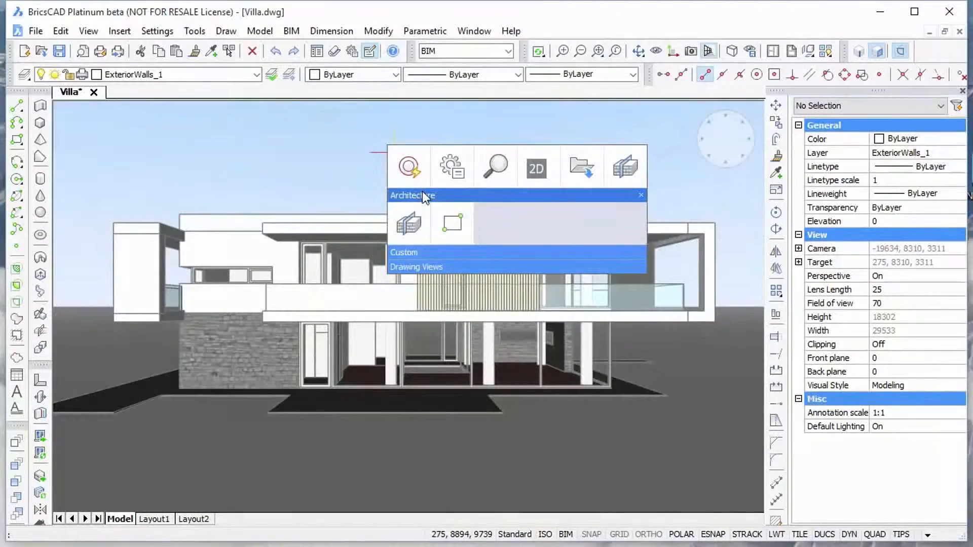
mouse_move(423, 233)
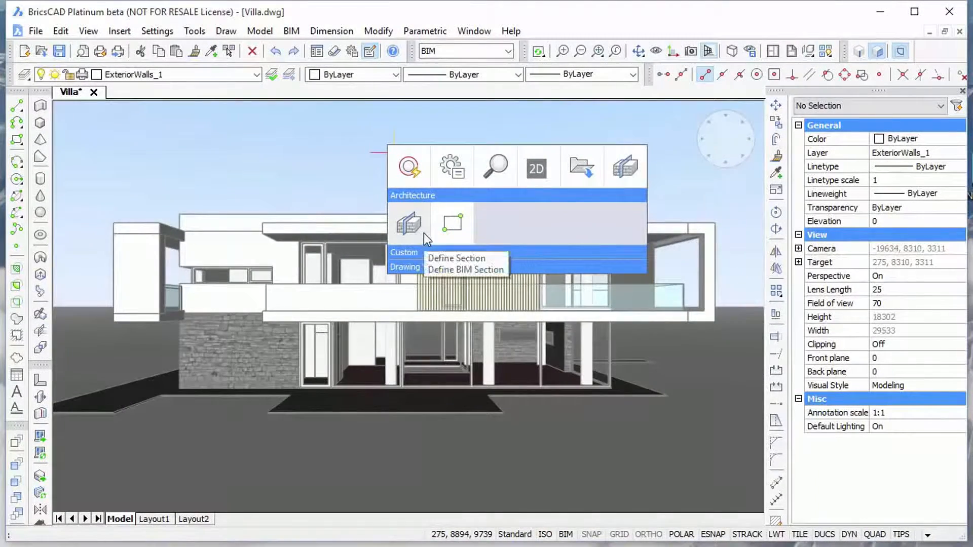
mouse_move(421, 251)
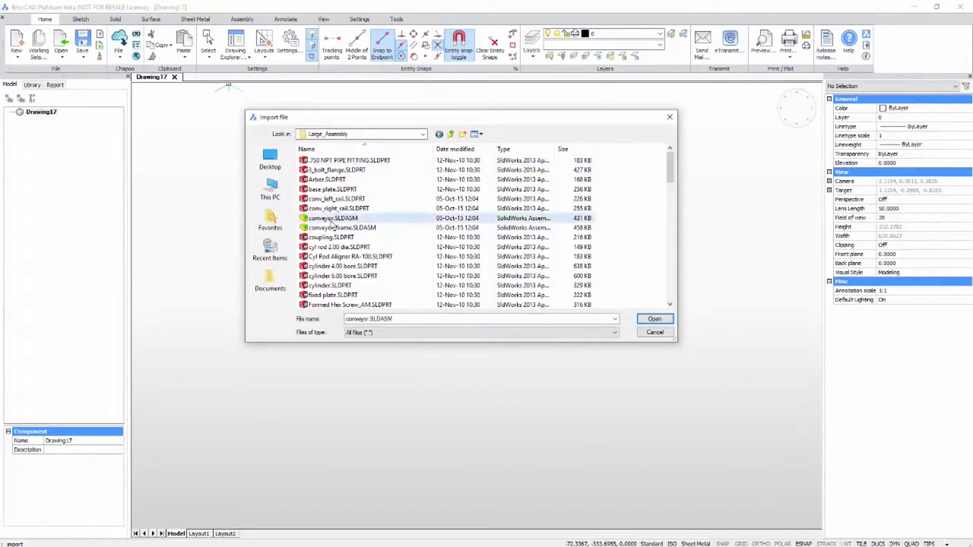
Import the SolidWorks assembly conveyor.SLDASM and highlight its supp_ts3x3_ang45:2 component in the model.
double_click(330, 222)
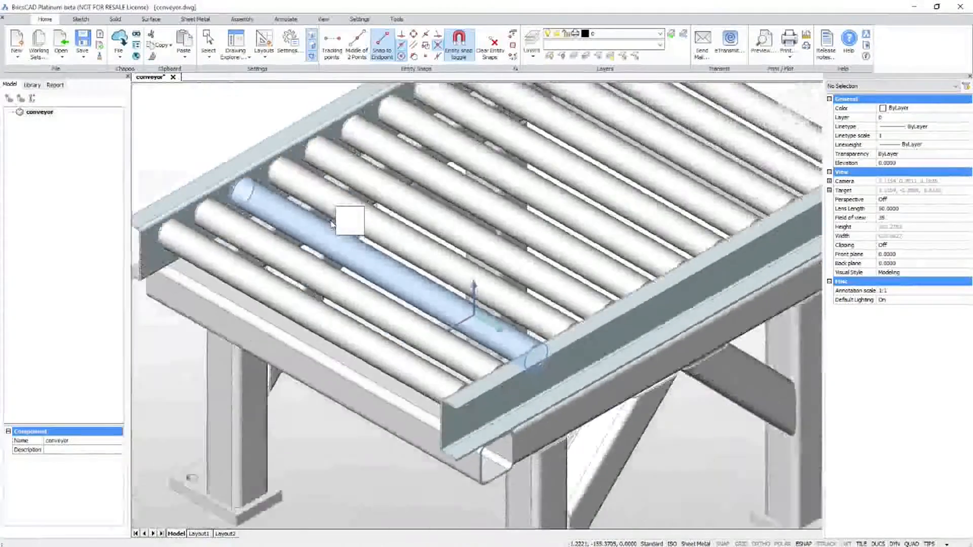
scroll(331, 225, "down", 5)
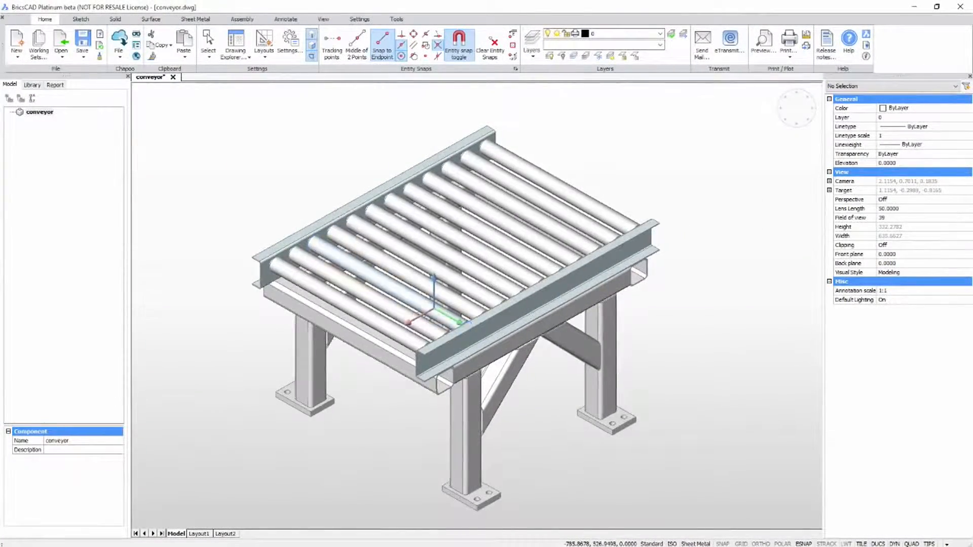
left_click(76, 152)
left_click(71, 177)
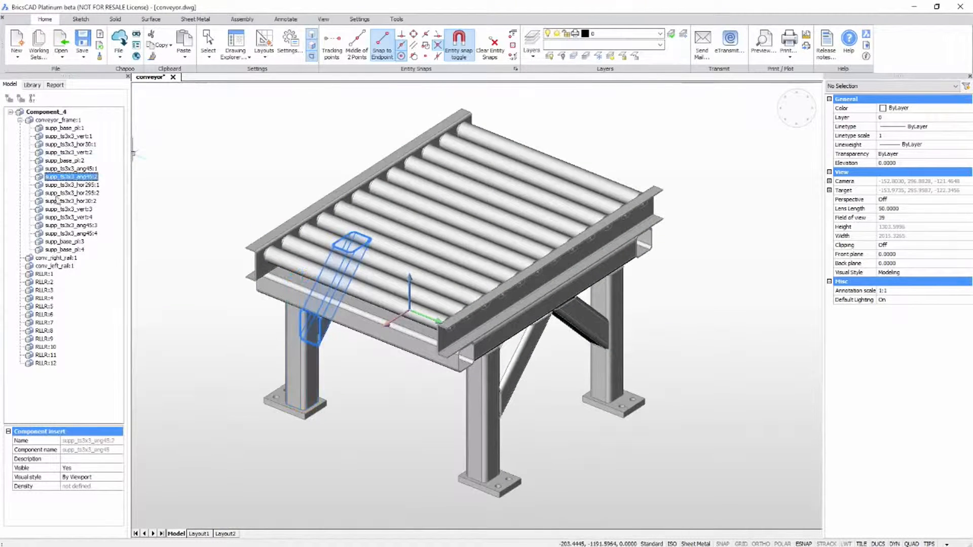
Highlight the individual roller components RLLR:8 and RLLR:11 in the conveyor model.
left_click(43, 298)
left_click(38, 331)
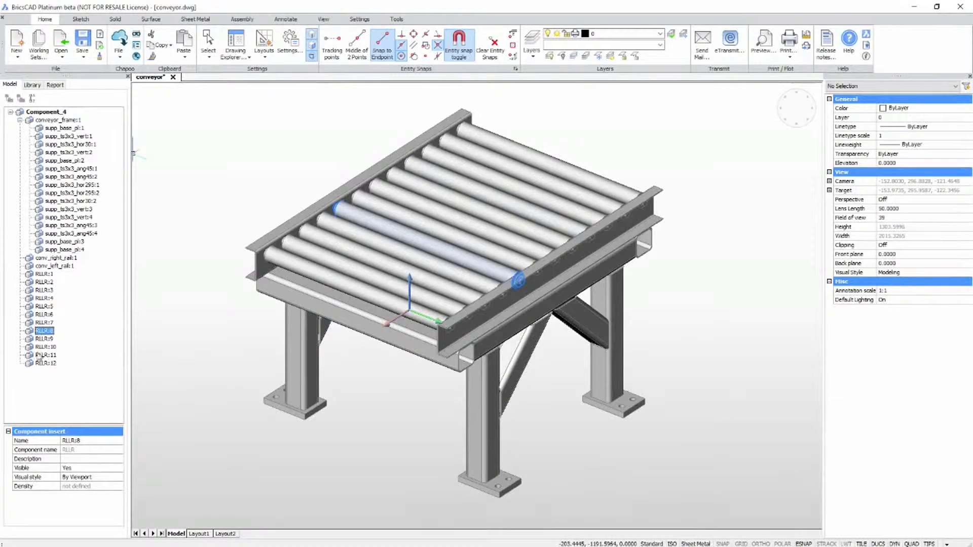
left_click(41, 355)
left_click(83, 336)
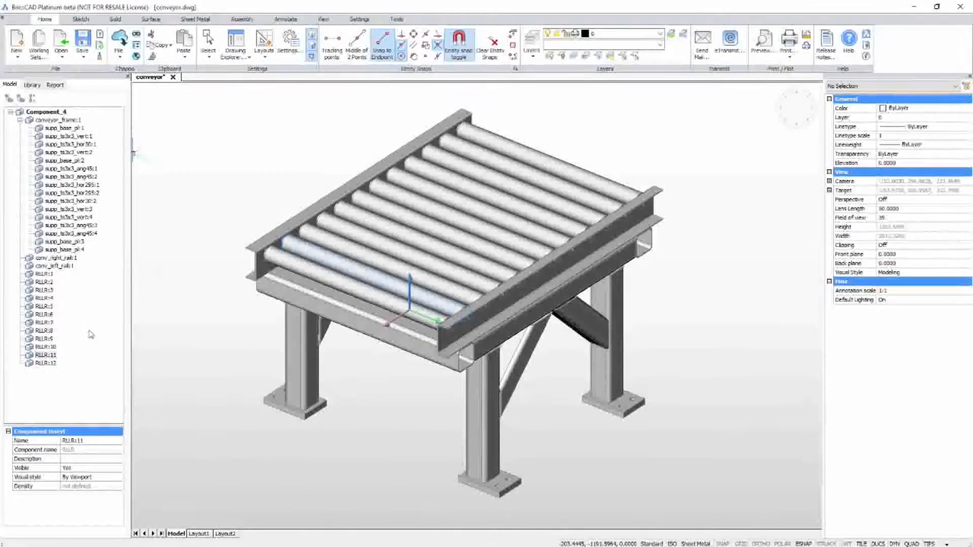
Open roller component RLLR:1 as a copy and set the color of its solid to red.
right_click(46, 278)
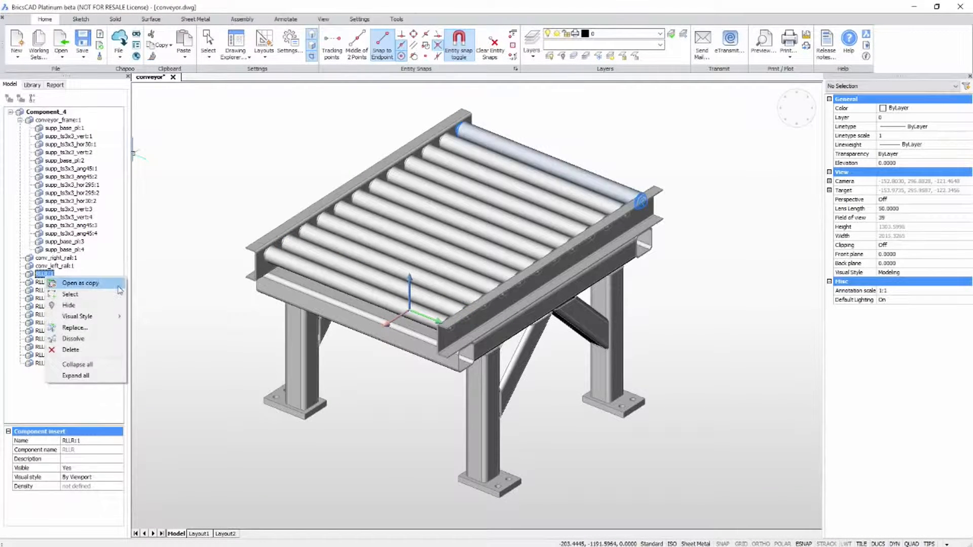
left_click(76, 283)
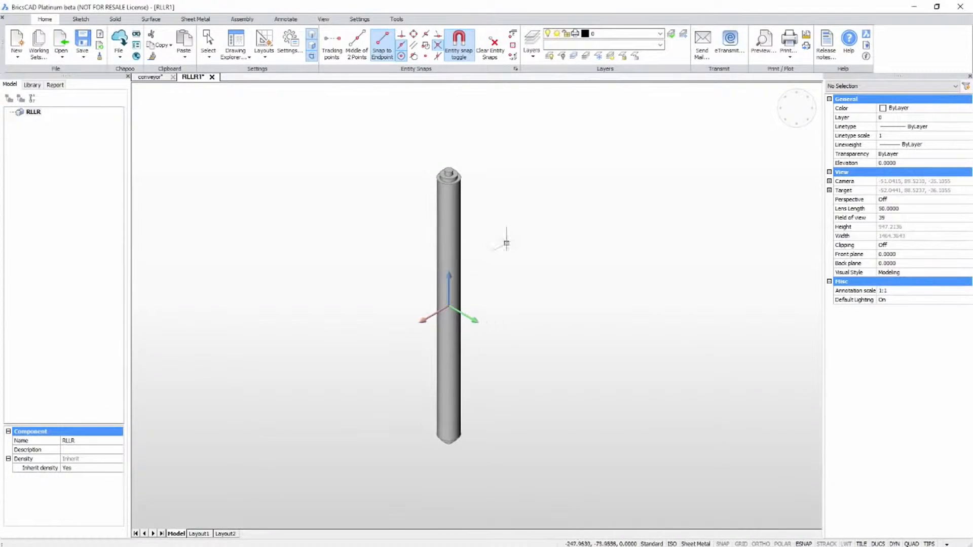
left_click(506, 243)
left_click(390, 167)
left_click(897, 107)
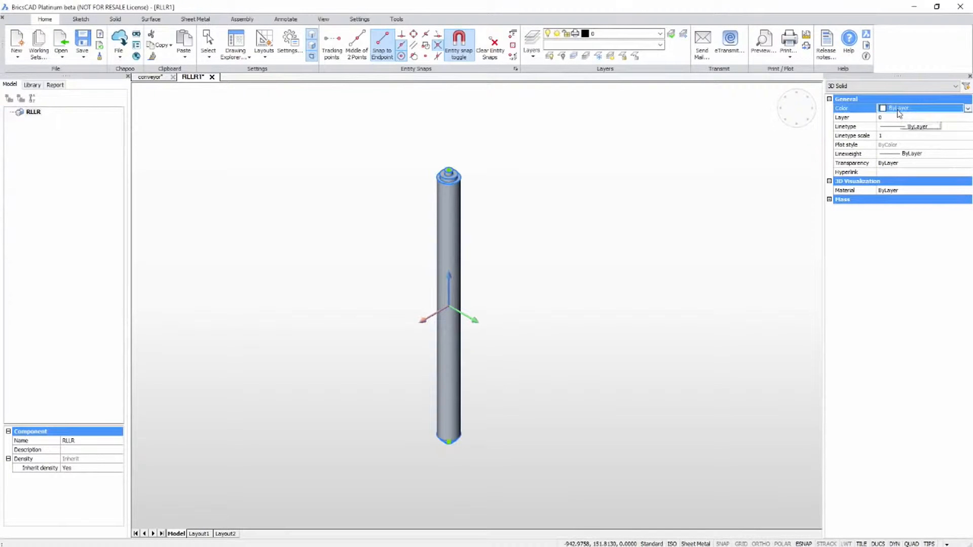
left_click(966, 108)
left_click(894, 126)
key("Escape")
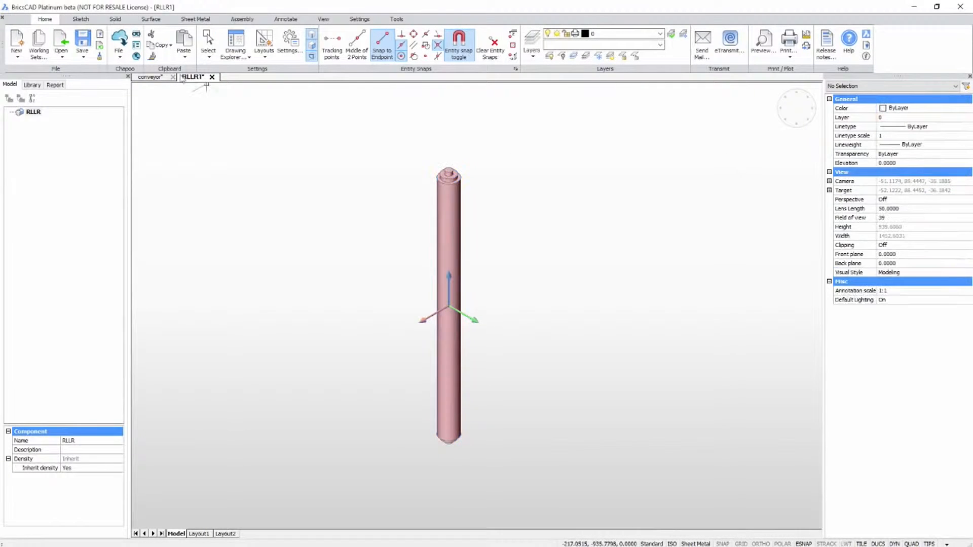
Add a 3D radius constraint of 25.4 to the roller's cylindrical face and save the drawing as RLLR.dwg.
left_click(117, 20)
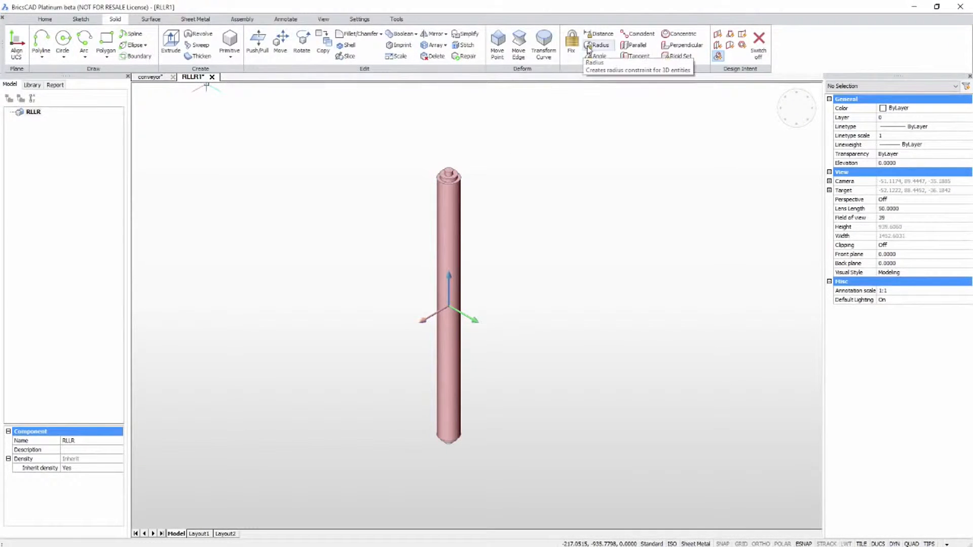
left_click(598, 44)
left_click(448, 253)
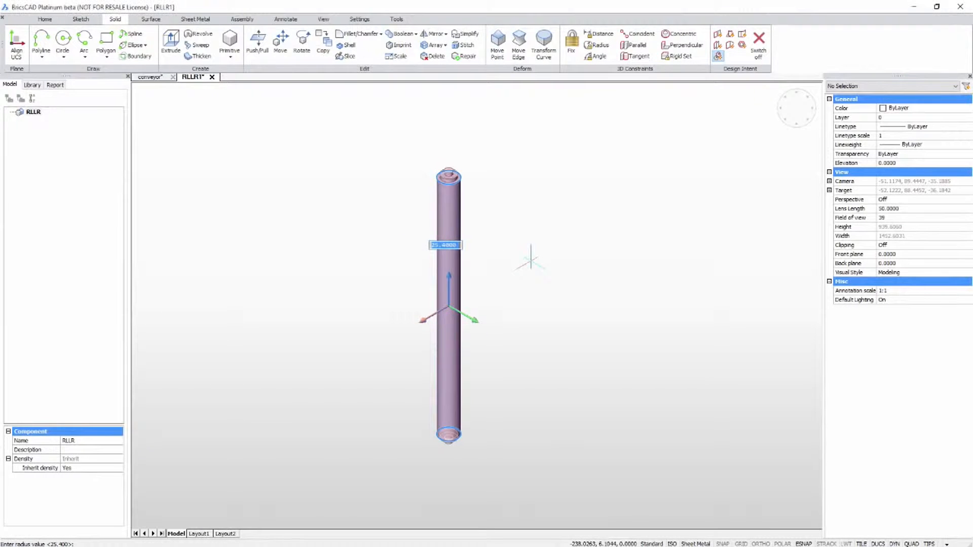
key("Return")
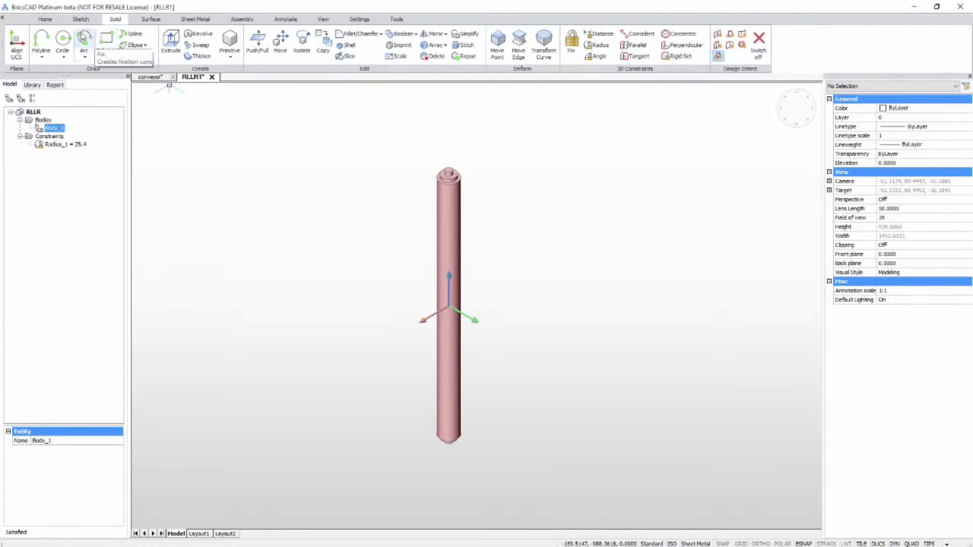
left_click(45, 18)
left_click(81, 46)
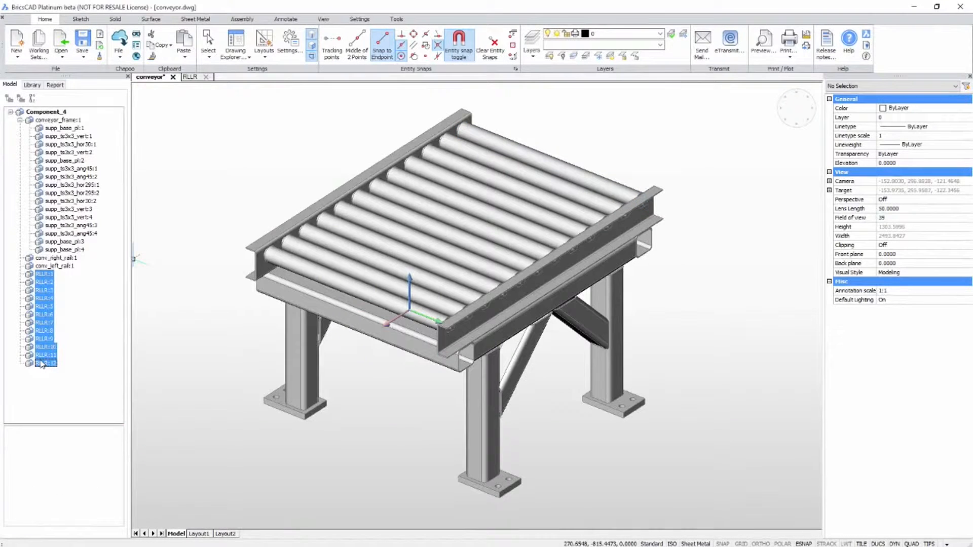
Replace all rollers RLLR:1 to RLLR:12 in the conveyor assembly with the component file RLLR.dwg.
right_click(43, 365)
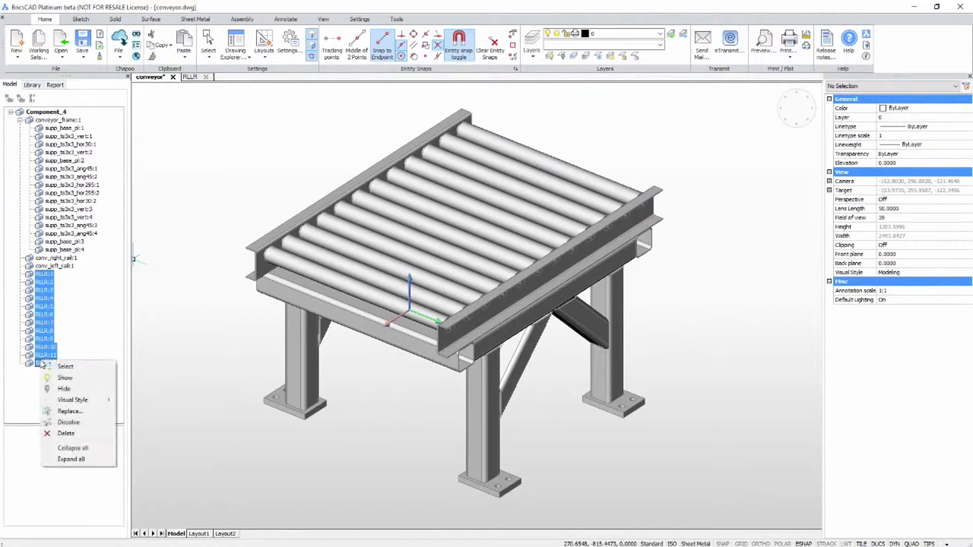
left_click(71, 411)
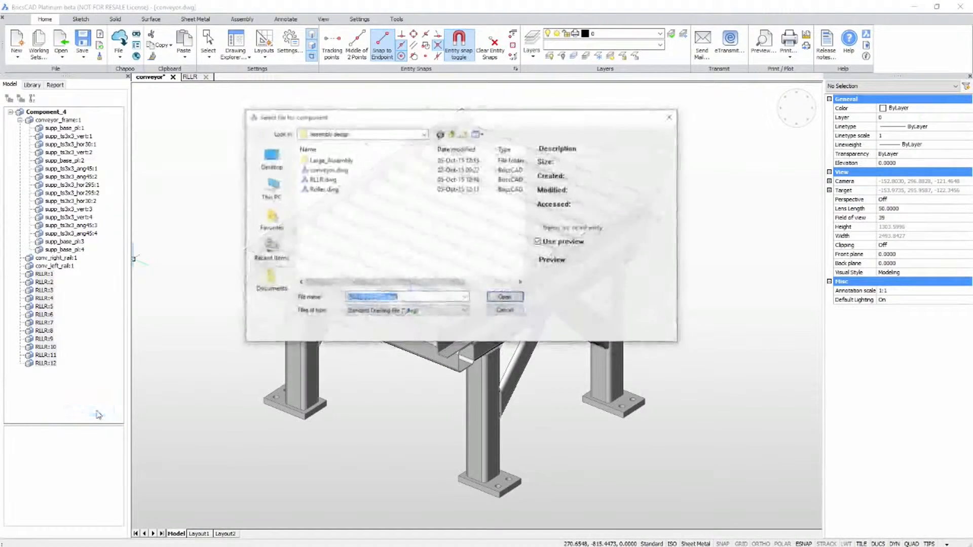
left_click(322, 179)
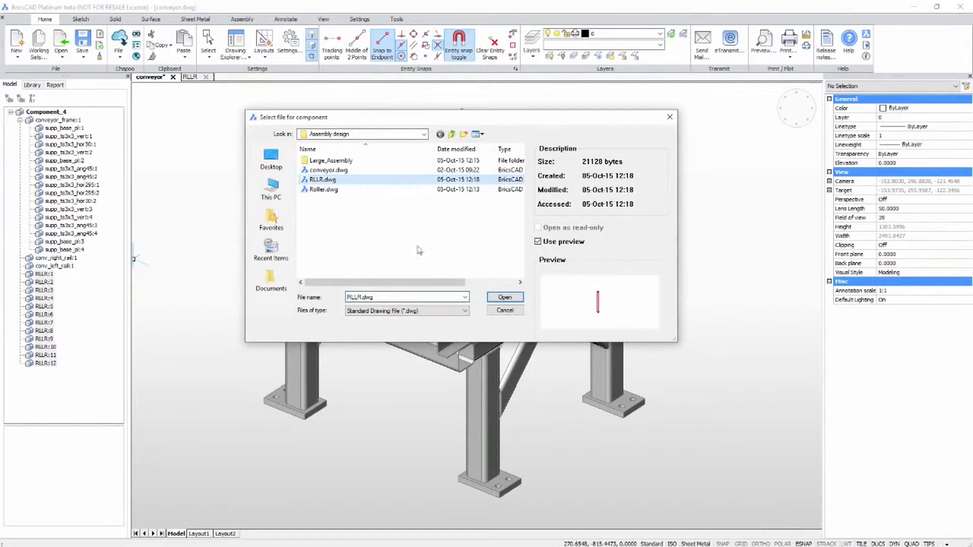
left_click(505, 297)
middle_click_drag(628, 490, 722, 499, "shift")
mouse_move(117, 217)
left_mouse_down()
mouse_move(121, 283)
mouse_move(120, 211)
left_mouse_up()
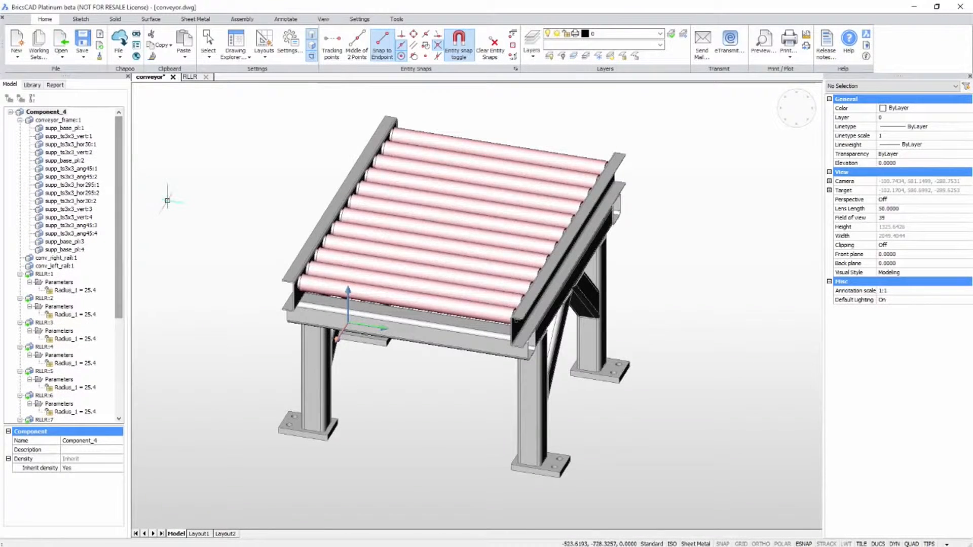
Add a parameter named r with the expression 30 to Component_4.
right_click(57, 116)
left_click(134, 148)
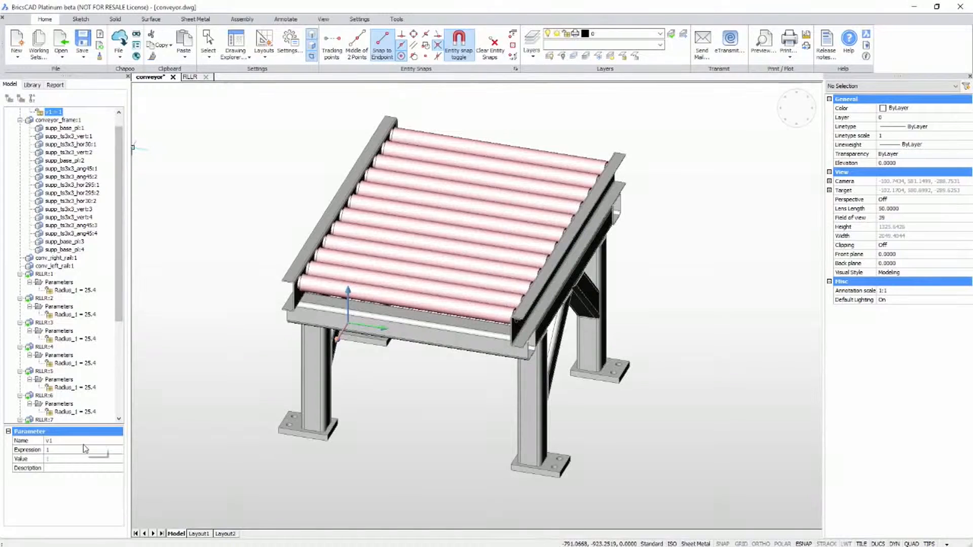
type("r")
key("Tab")
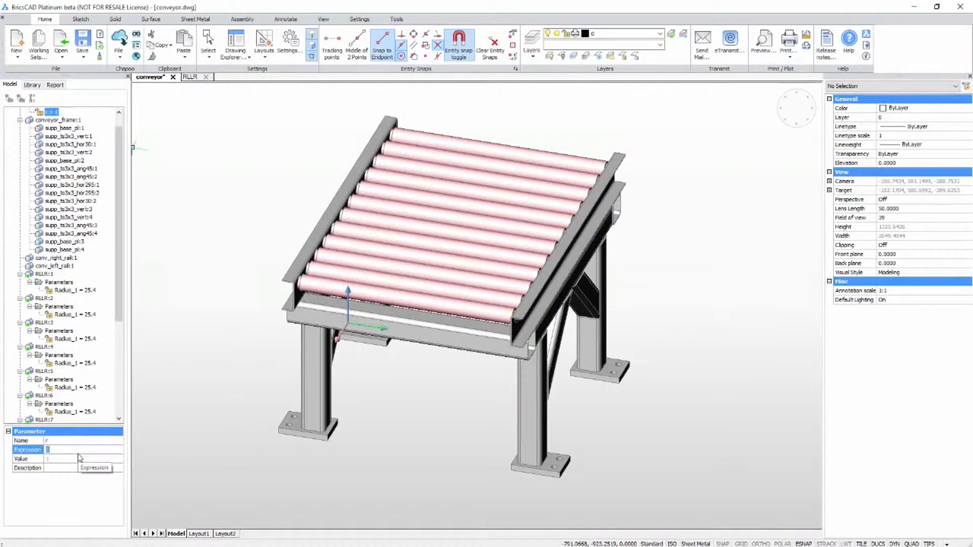
Collapse the component tree and set Radius_1 to 30 for all rollers RLLR:1 to RLLR:12.
right_click(108, 248)
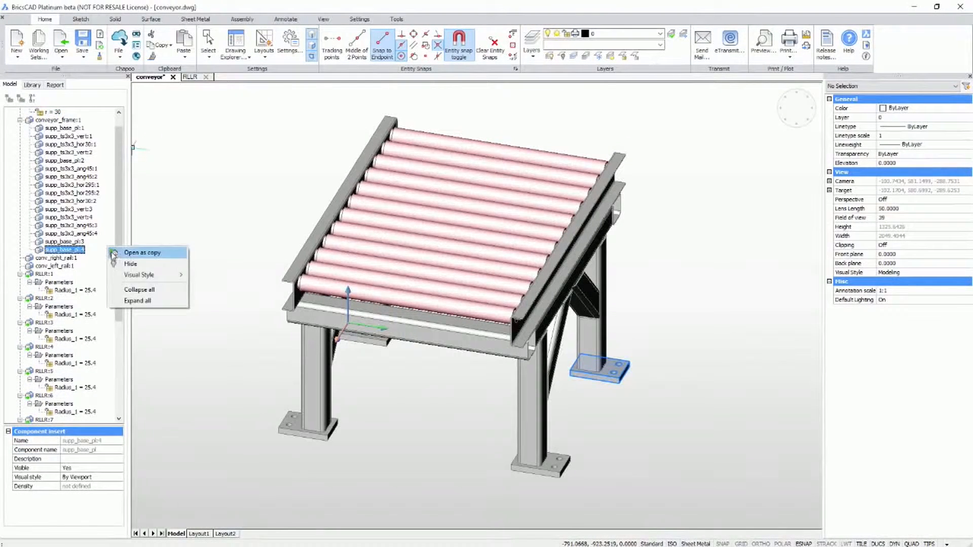
left_click(116, 289)
left_click(44, 152)
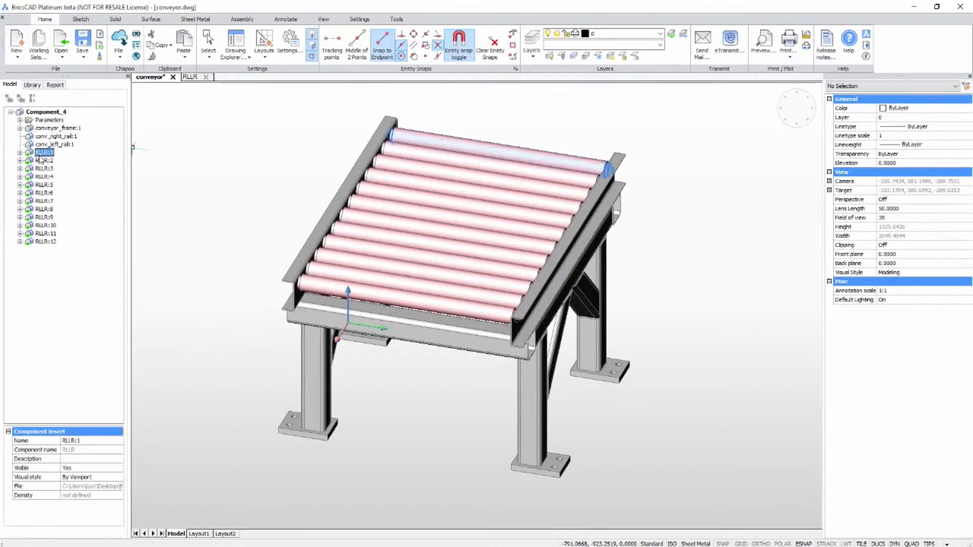
left_click(45, 241, "shift")
right_click(46, 246)
left_click(71, 264)
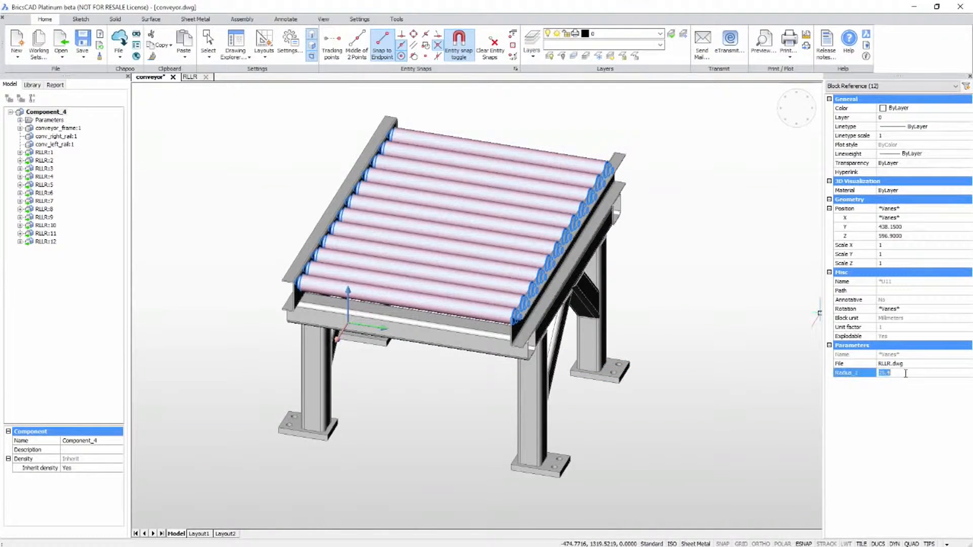
type("30")
key("Return")
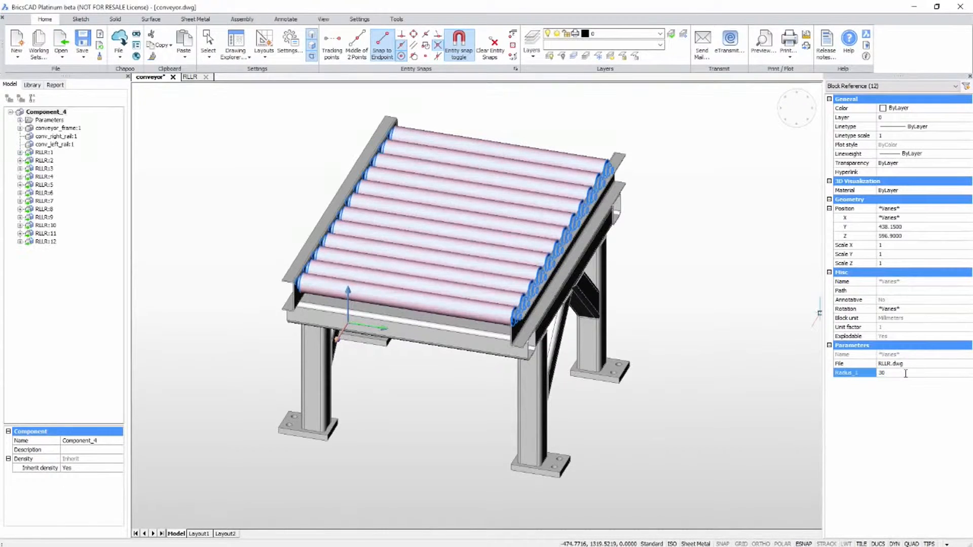
key("Escape")
Test parameter r of Component_4 by setting its expression to 20 and restoring it to 30.
middle_click_drag(758, 437, 582, 413, "shift")
left_click(20, 120)
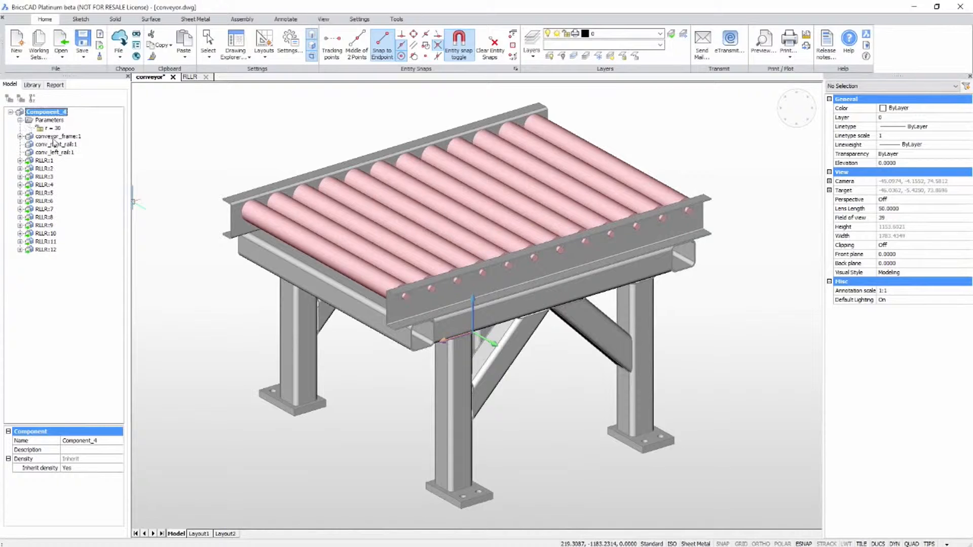
left_click(54, 128)
left_click(68, 449)
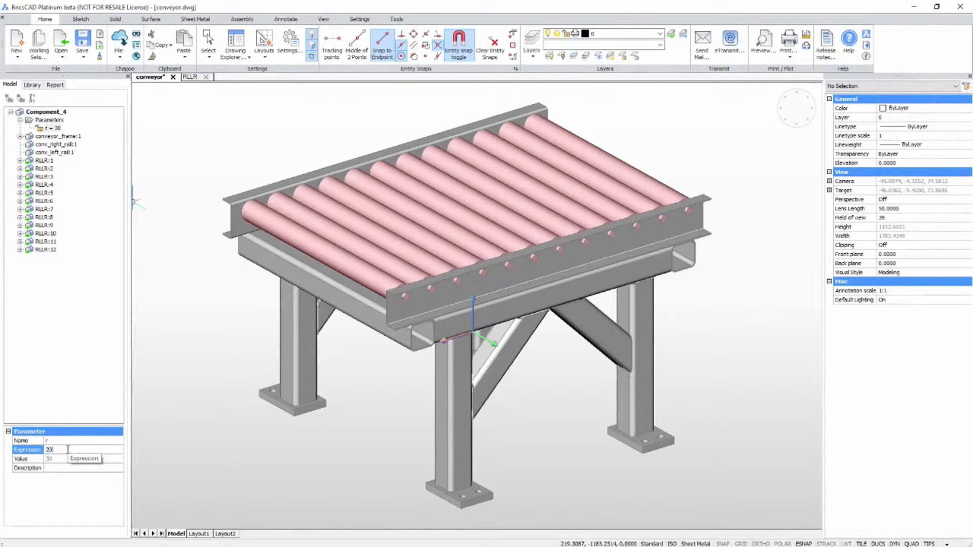
type("20")
key("Return")
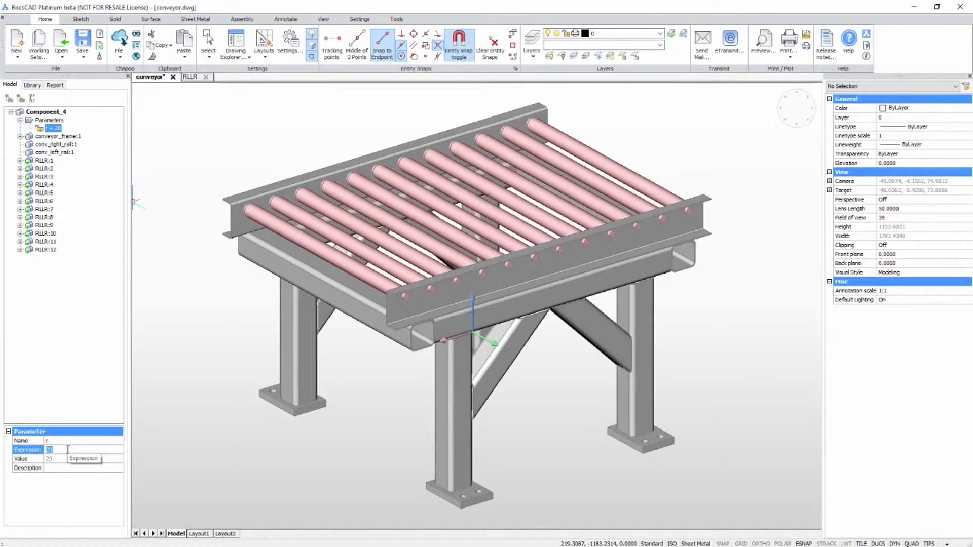
type("30")
key("Return")
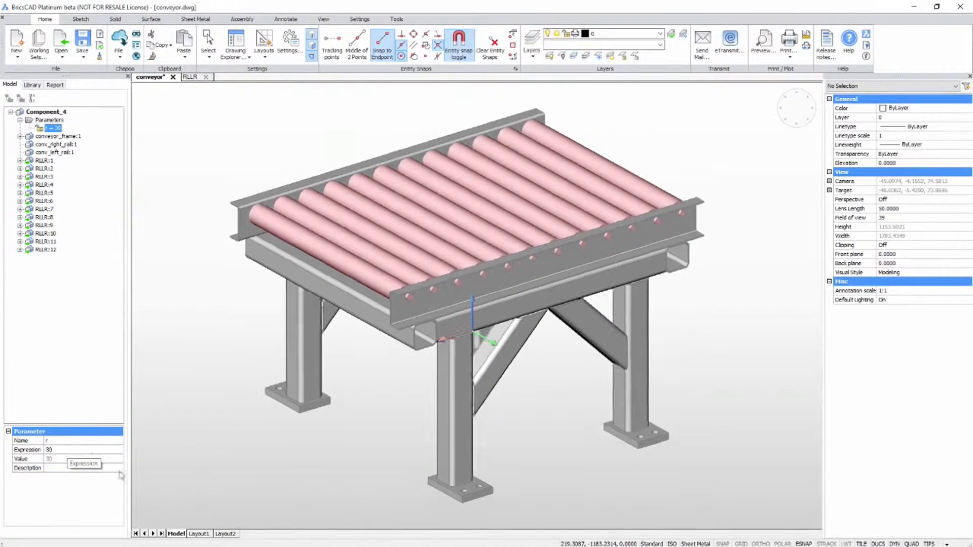
Replace rollers RLLR:1 to RLLR:12 with the component file Roller.dwg and open the expression of parameter r for editing.
left_click(43, 161)
left_click(43, 249, "shift")
right_click(42, 251)
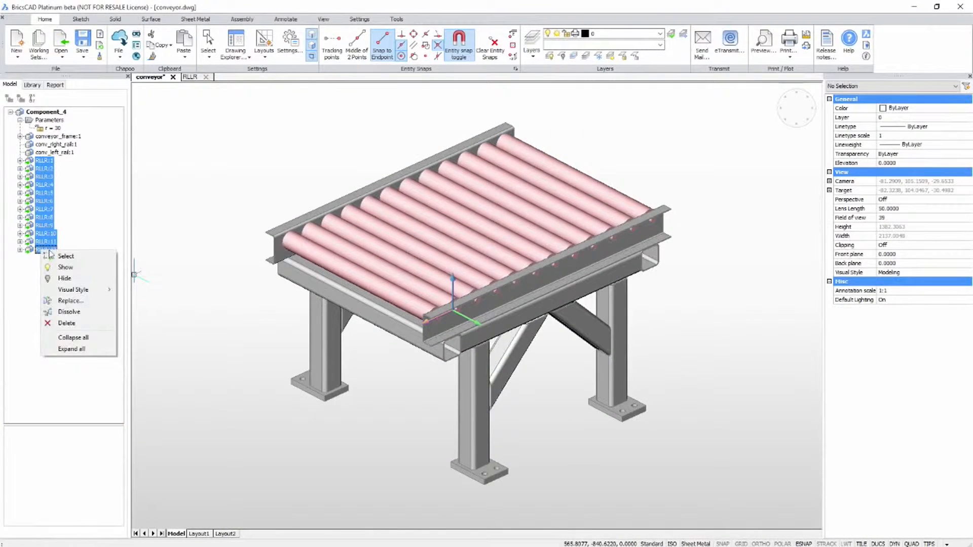
left_click(91, 303)
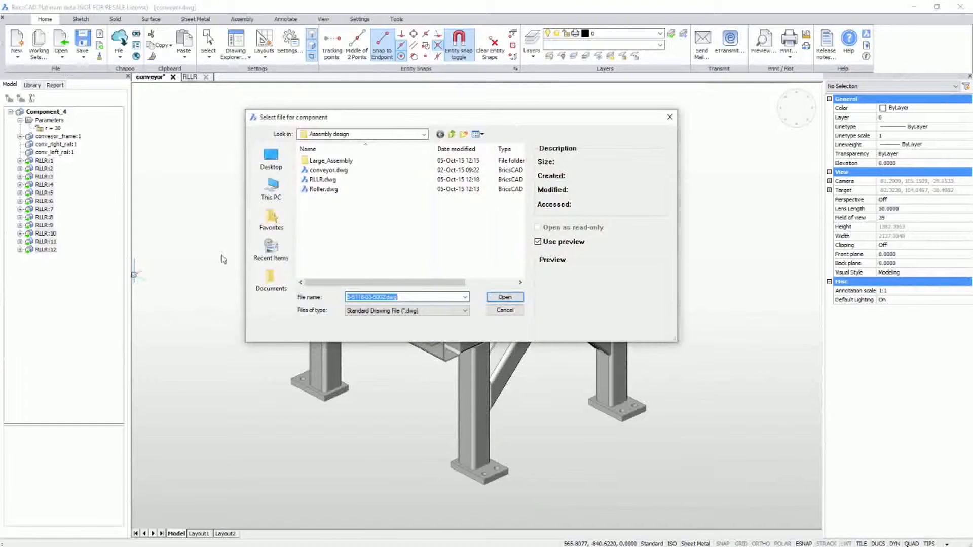
left_click(327, 190)
left_click(505, 297)
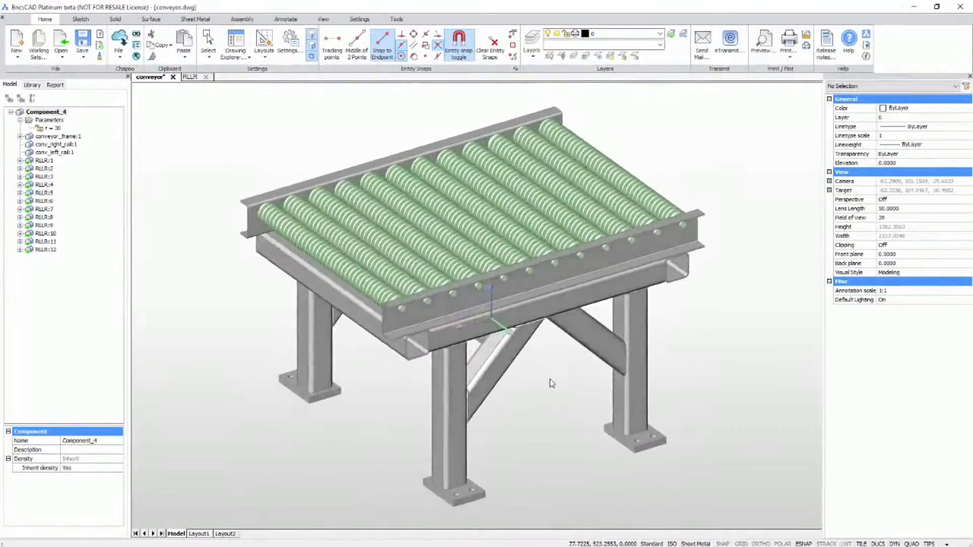
left_click(40, 128)
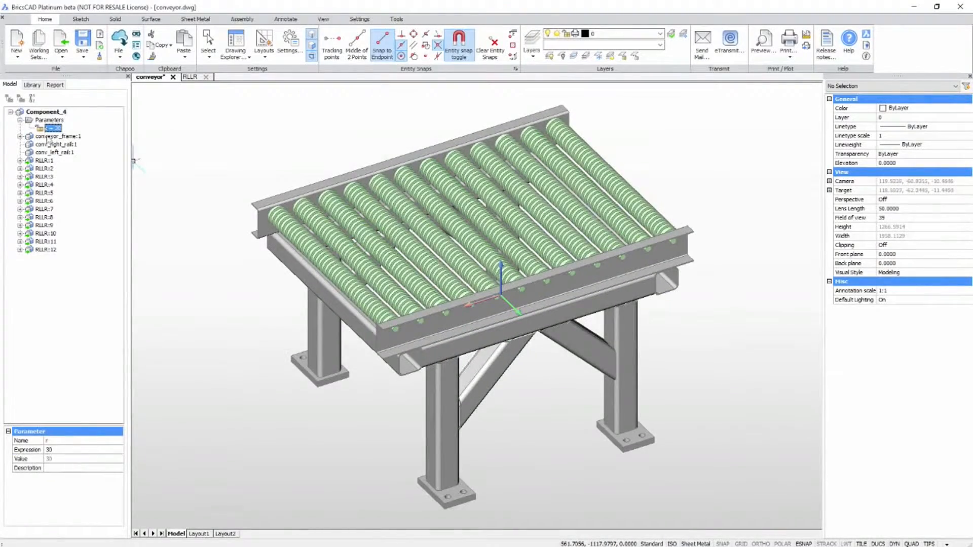
left_click(81, 450)
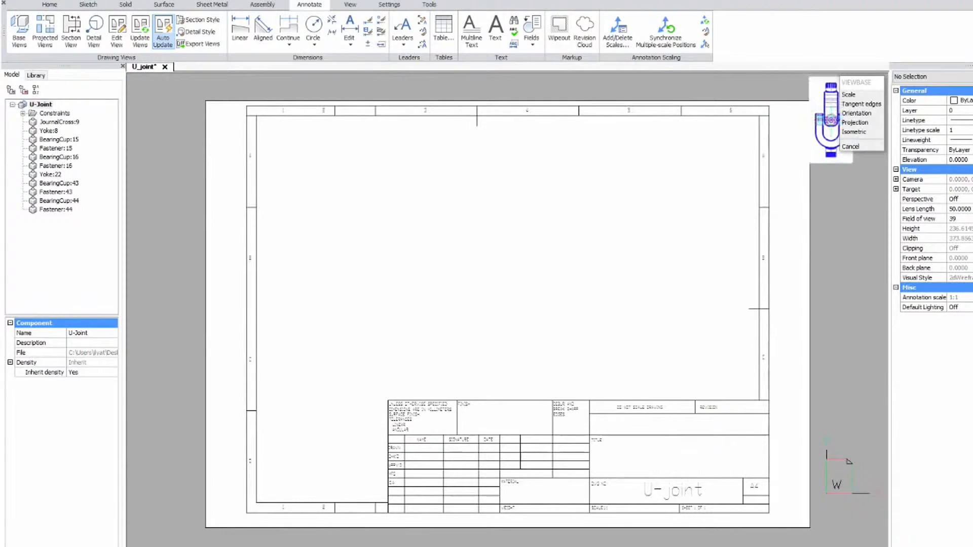
Scale the U-joint base view with a fit-views preset and place it in the upper-left area of the drawing sheet.
left_click(848, 94)
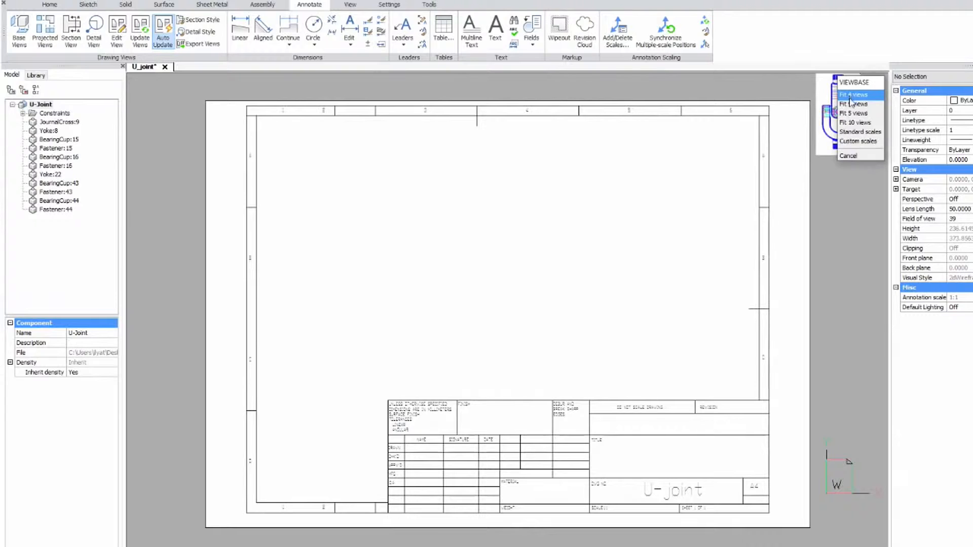
left_click(858, 113)
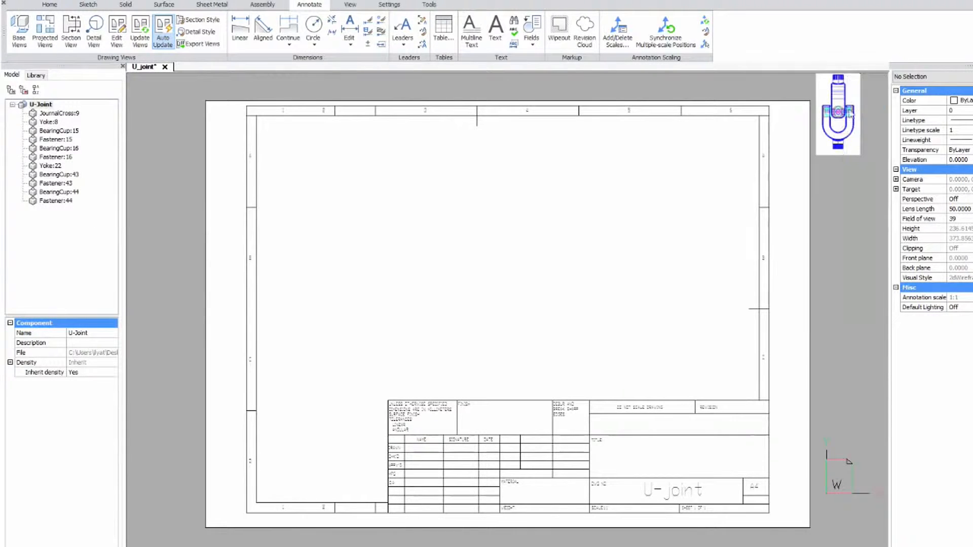
left_click(342, 234)
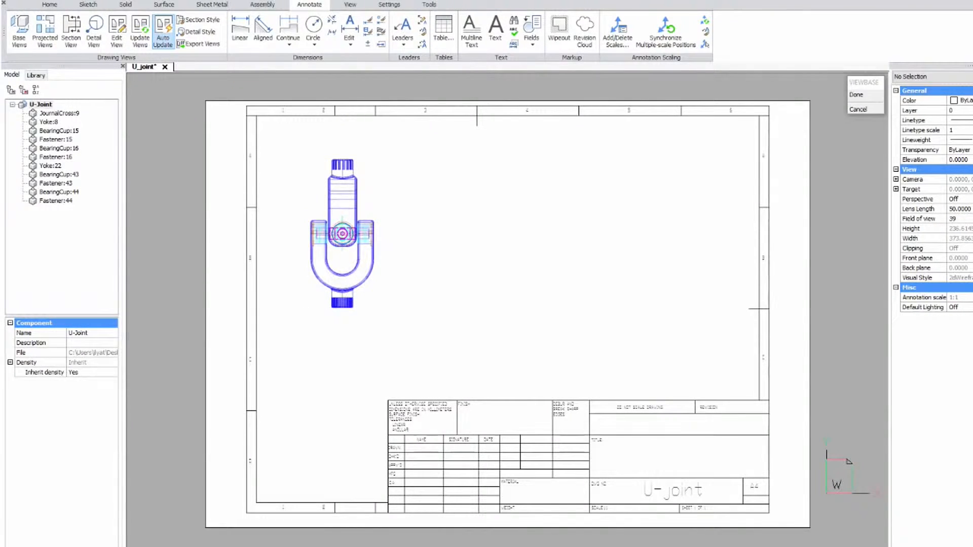
key("Return")
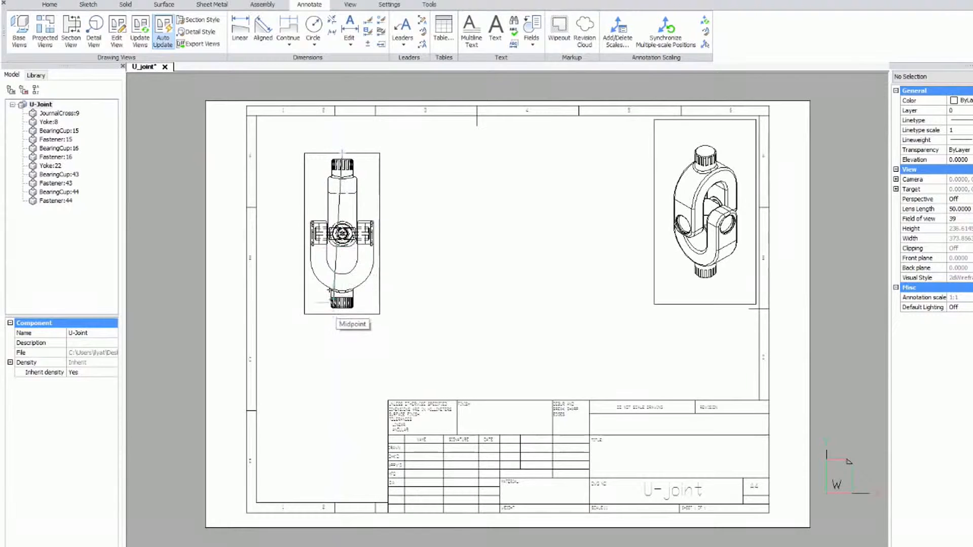
Create vertical section view A-A through the centre of the U-joint base view and place it beside that view.
left_click(341, 314)
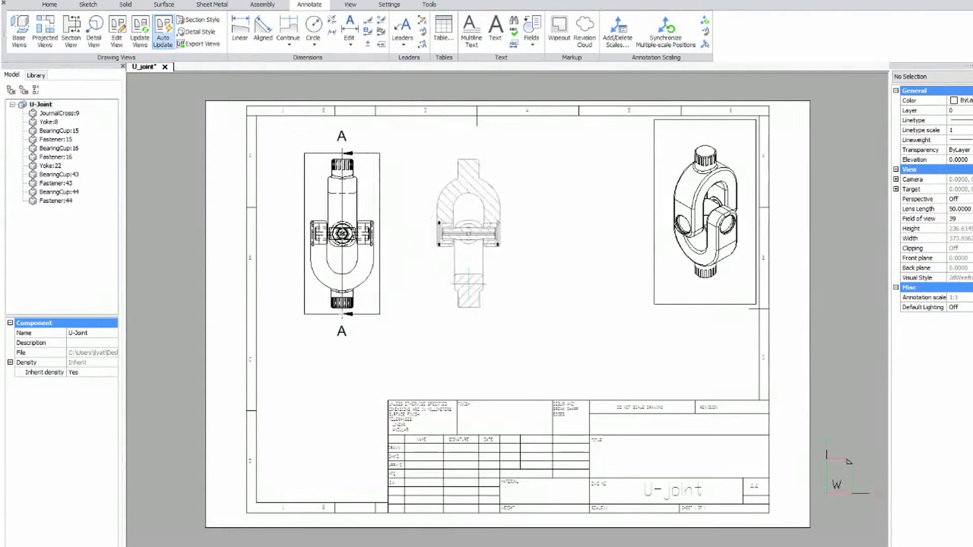
left_click(452, 233)
scroll(321, 234, "up", 5)
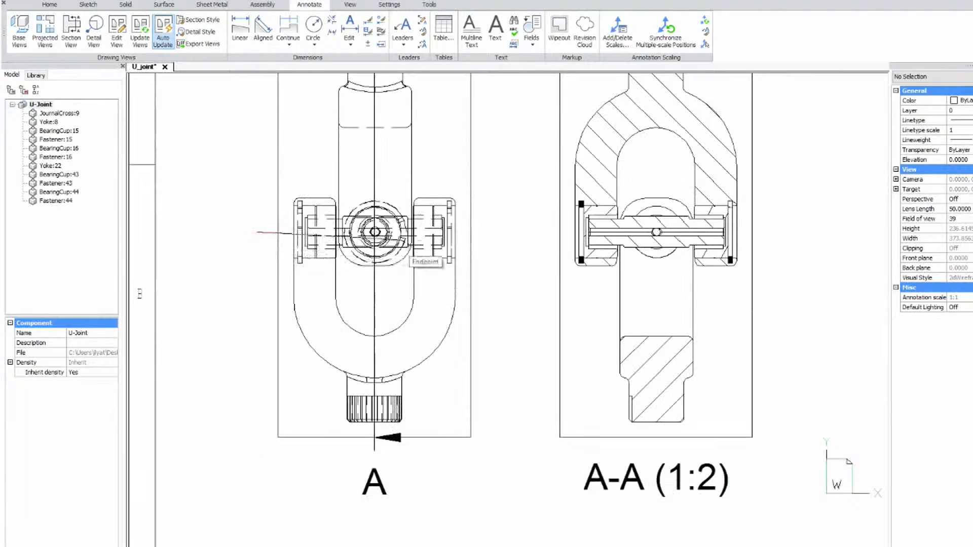
Create horizontal section view B-B through the centre of the U-joint base view and place it below that view.
left_click(259, 232)
left_click(499, 232)
scroll(498, 248, "down", 6)
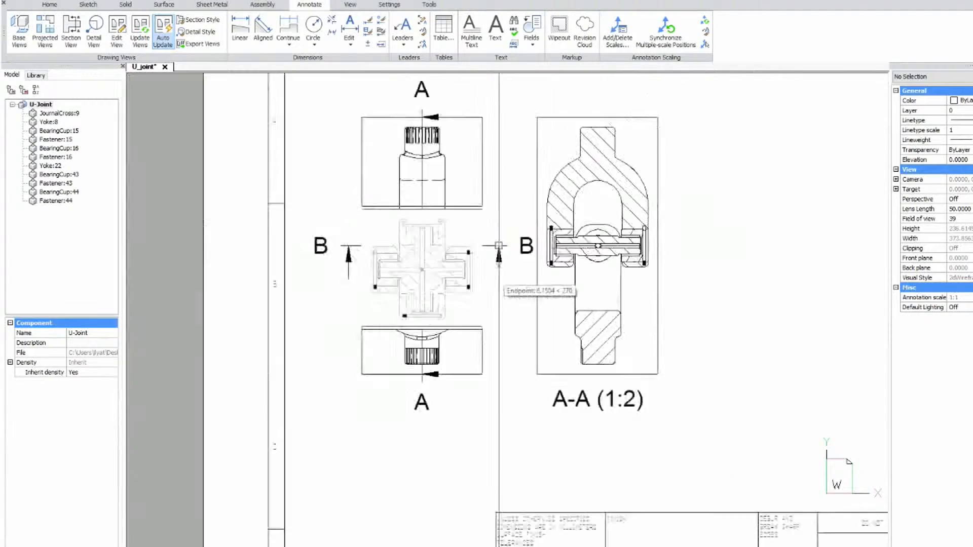
left_click(467, 366)
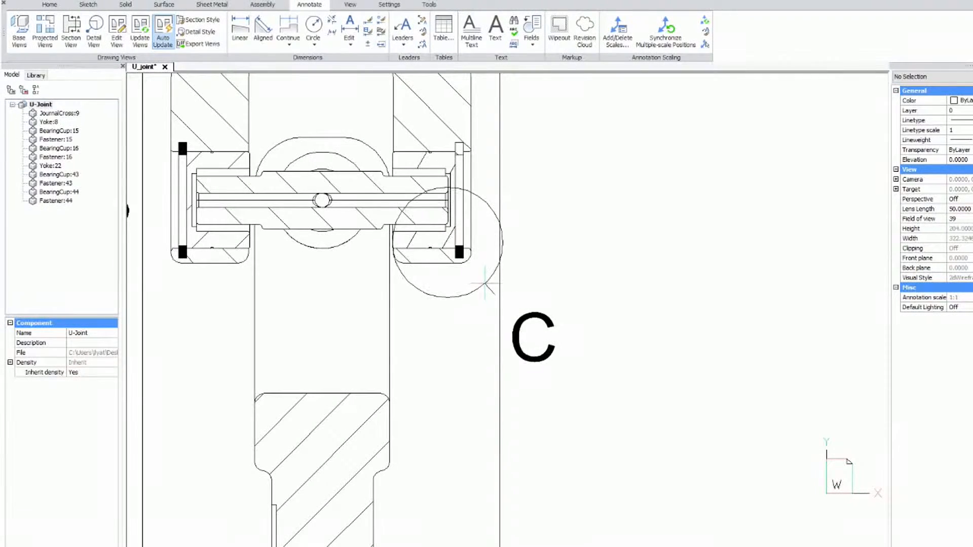
Create circular detail view C around the lower bearing cup corner of section view A-A.
left_click(560, 264)
scroll(659, 332, "down", 3)
scroll(667, 339, "down", 3)
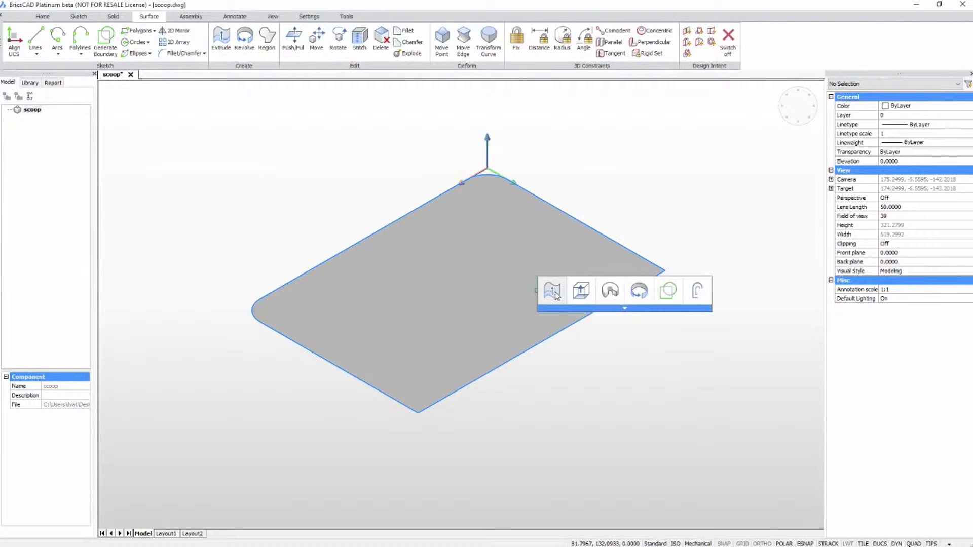
Extrude the plate's boundary edges into tapered surface walls with a height of 60.
left_click(554, 292)
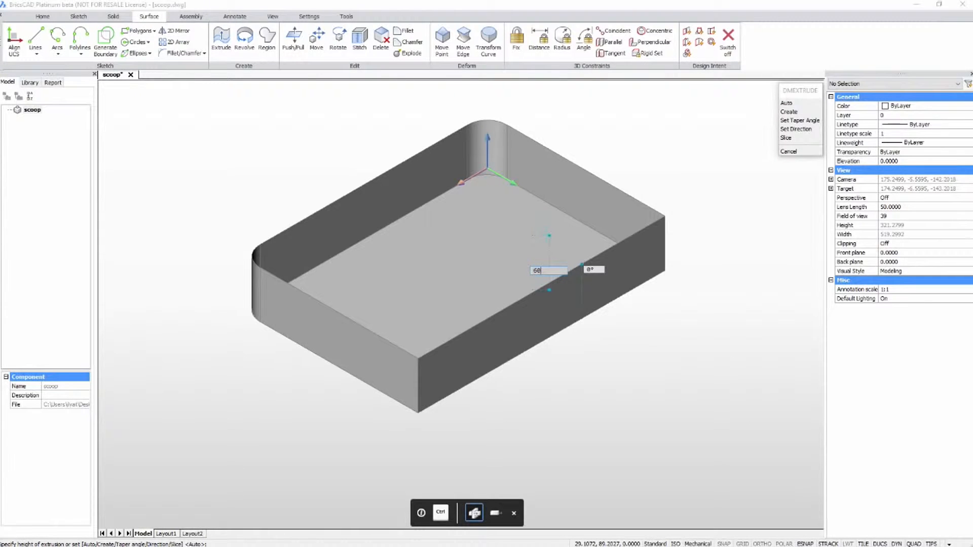
key("Tab")
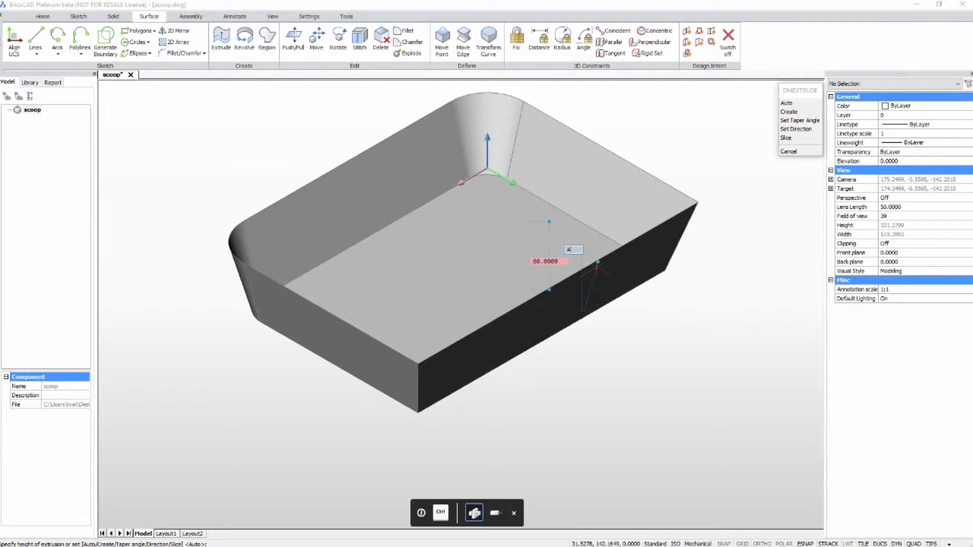
key("Return")
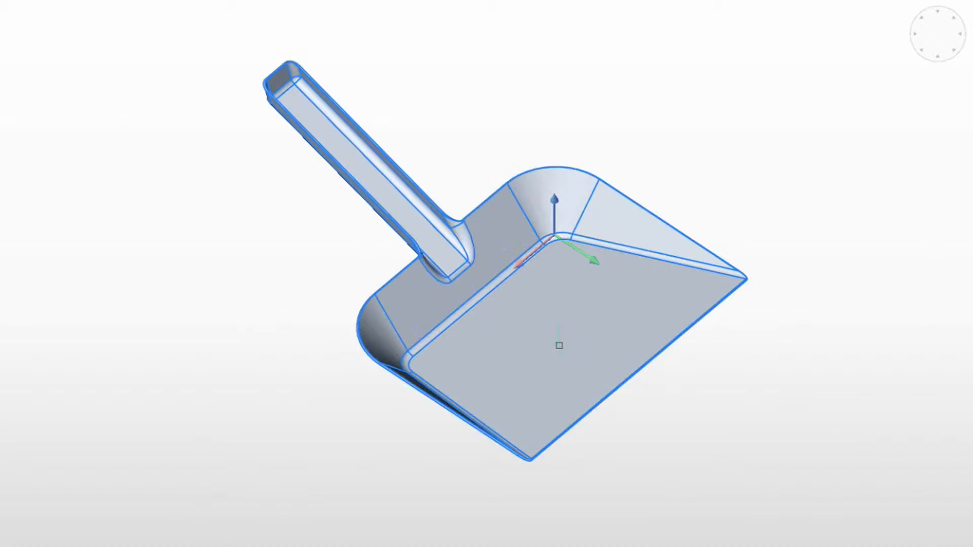
Select the complete scoop body to inspect it, and clear the selection.
left_click(560, 342)
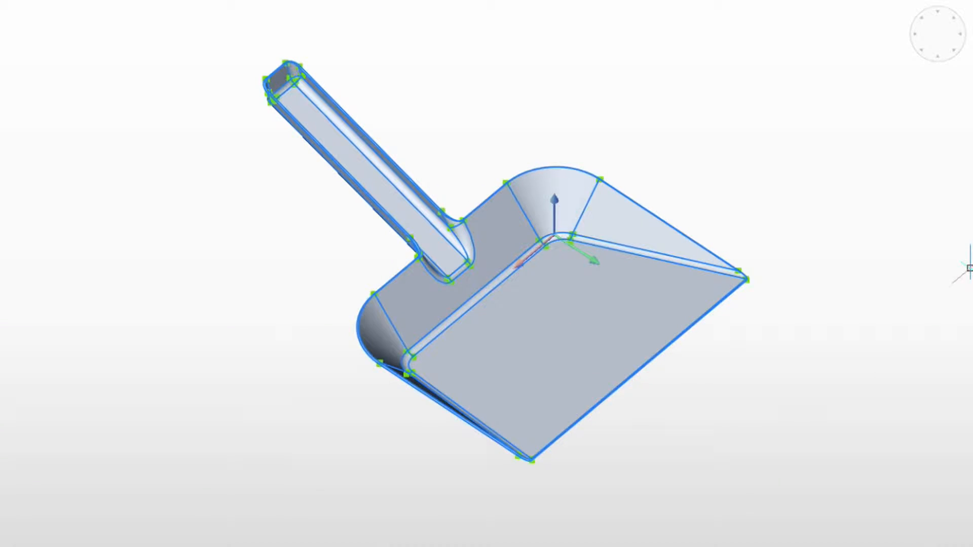
key("Escape")
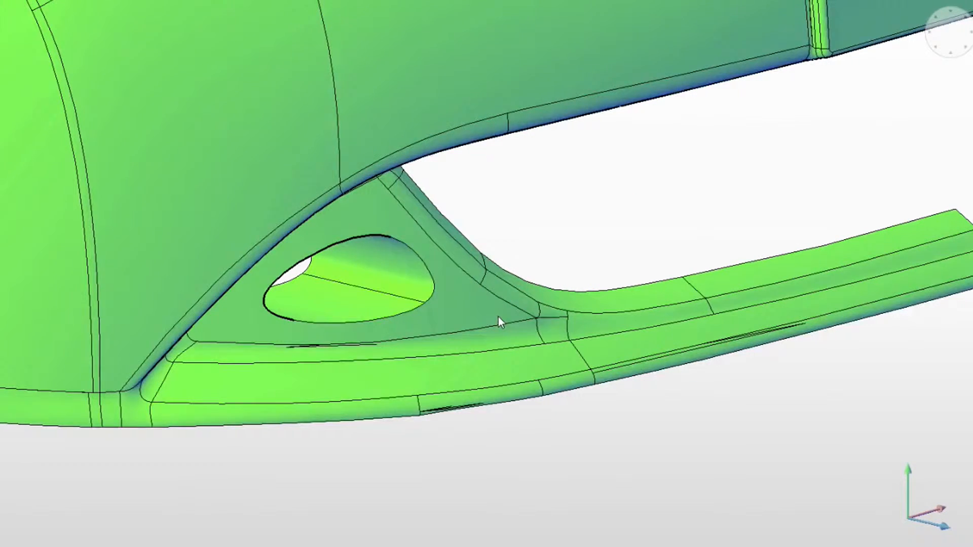
Round the edge between the elliptical hole and the triangular handle face with a fillet.
left_click(497, 317)
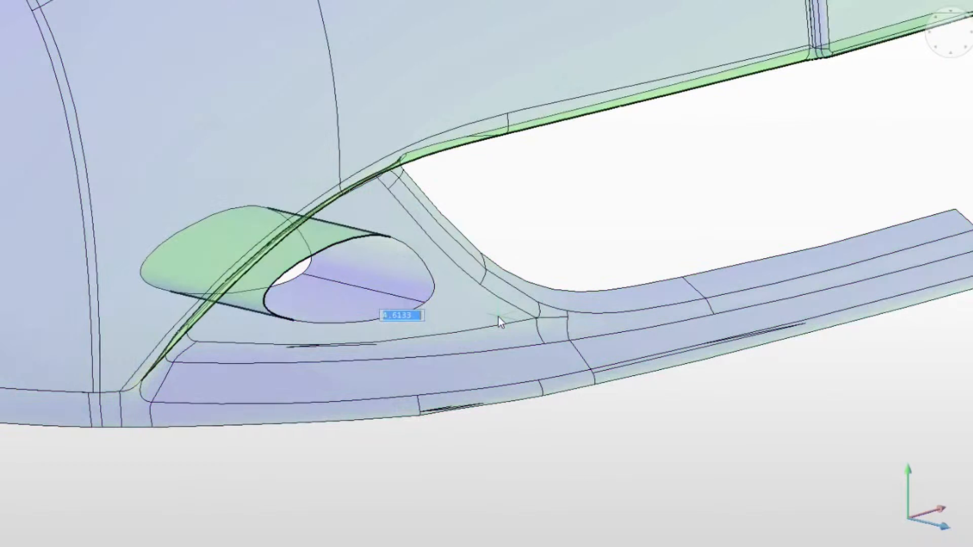
type("3")
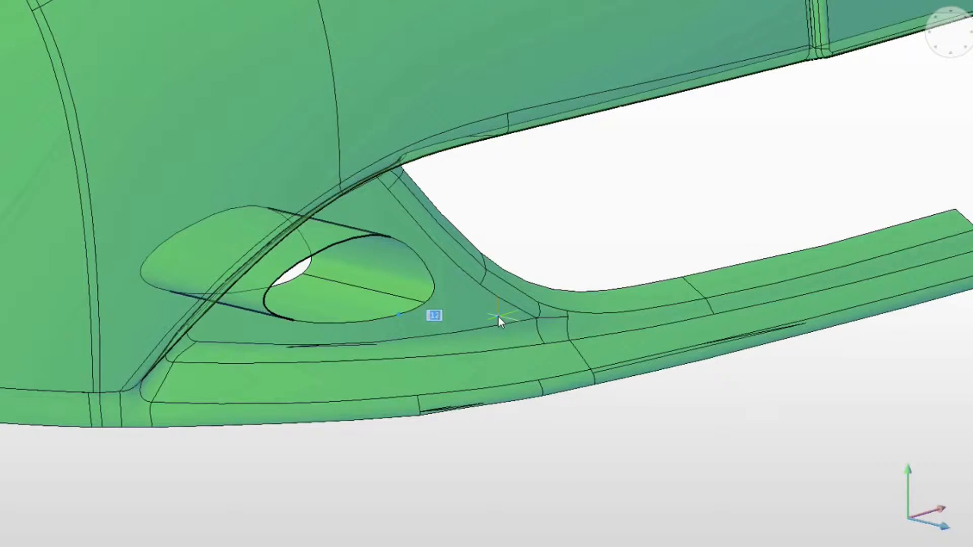
key("Return")
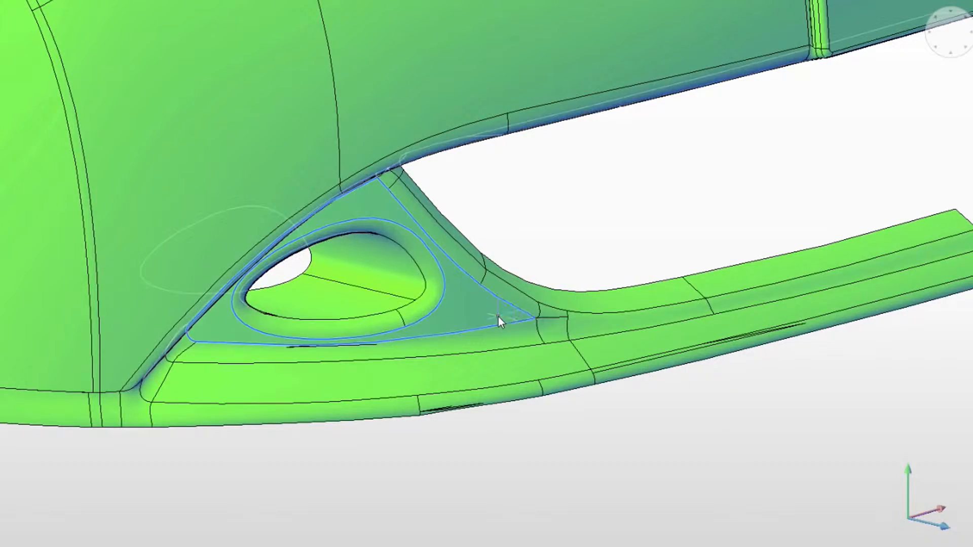
middle_click_drag(540, 536, 575, 536, "shift")
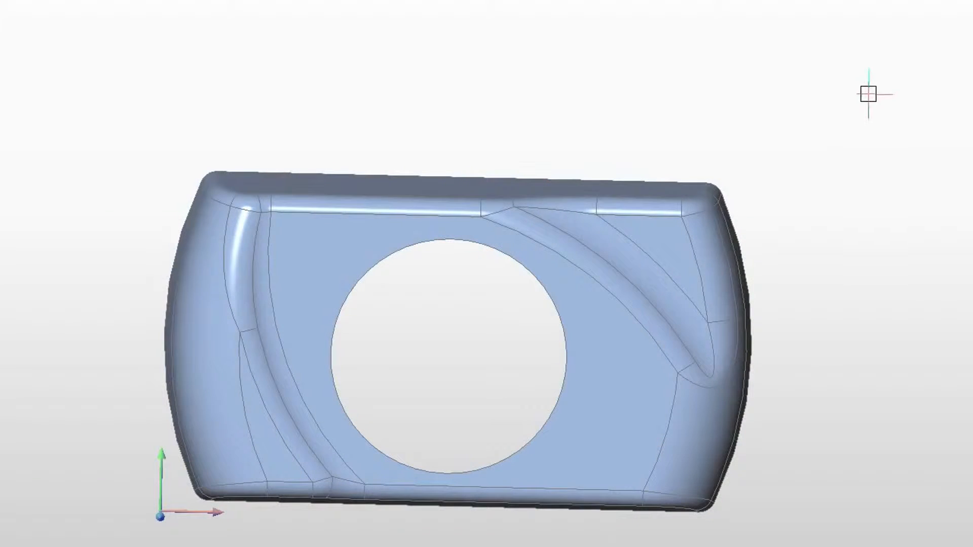
Transform the camera body's upper front edge by moving its midpoint 15 upwards.
left_click_drag(868, 94, 50, 440)
key("Escape")
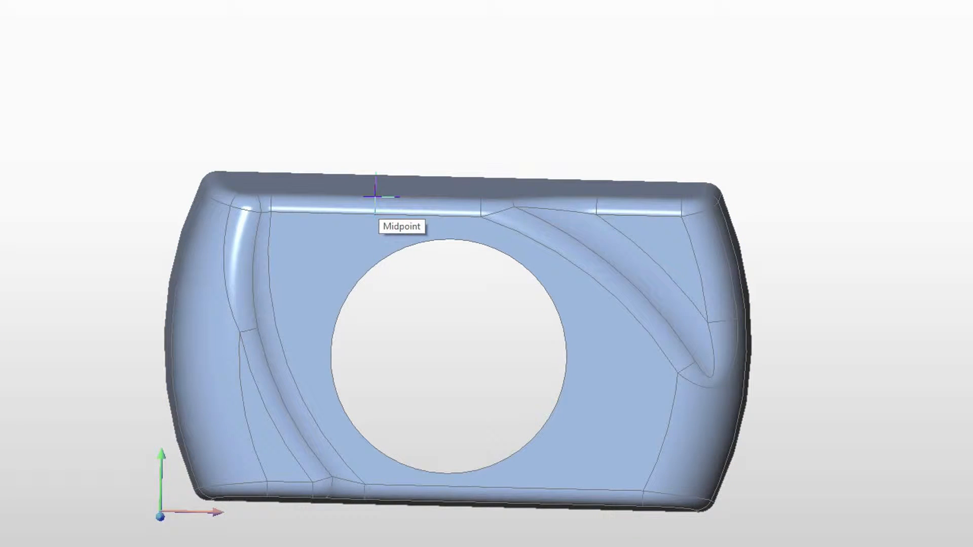
left_click(375, 196)
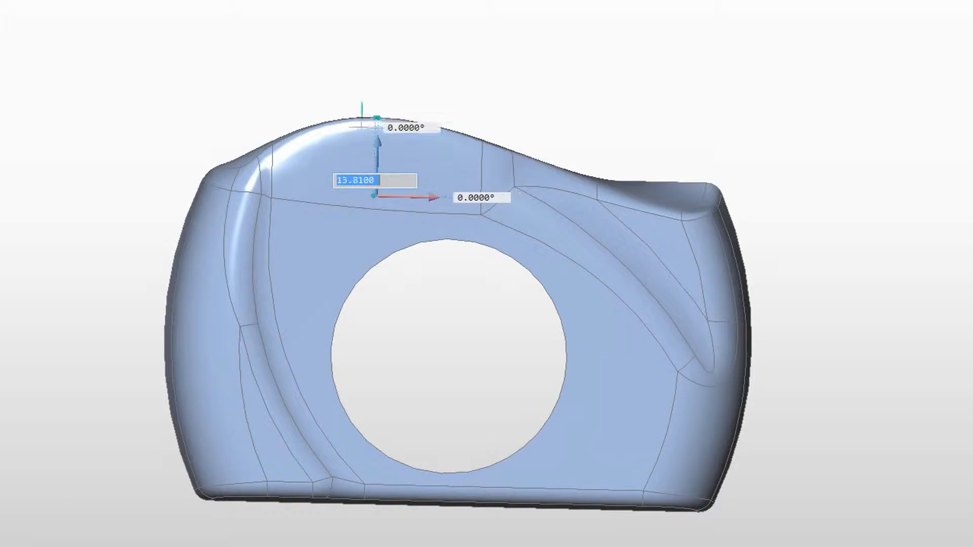
type("15")
key("Return")
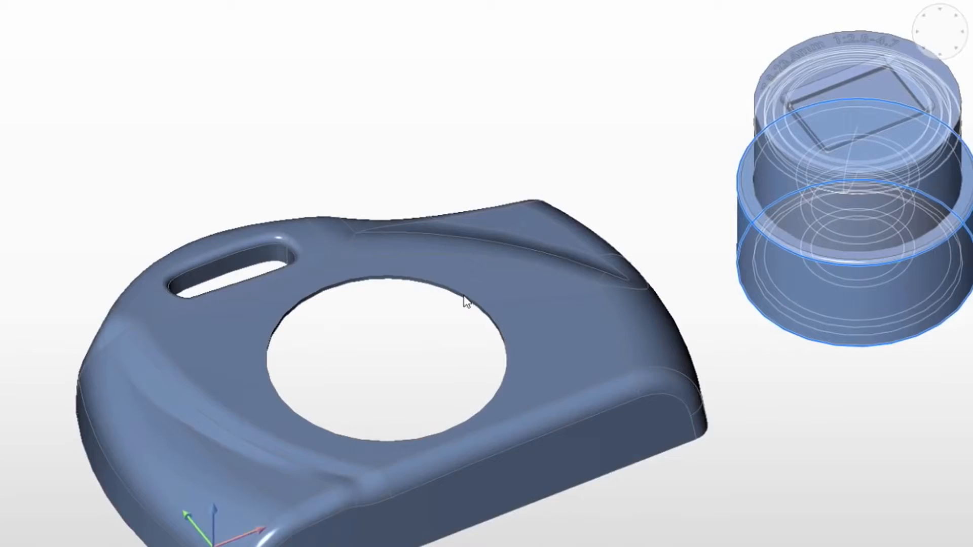
Move the lens assembly into the circular opening of the camera body.
scroll(464, 299, "up", 5)
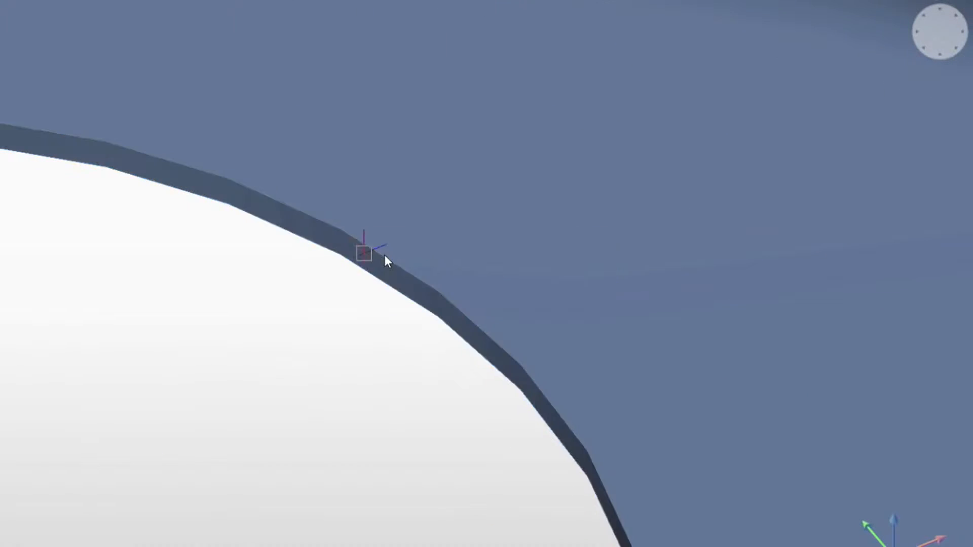
scroll(351, 294, "down", 10)
middle_click_drag(304, 253, 240, 263, "shift")
Insert the drawing file 4init.dwg as an exploded block at scale 1 beside the finished camera.
right_click(241, 263)
left_click(295, 280)
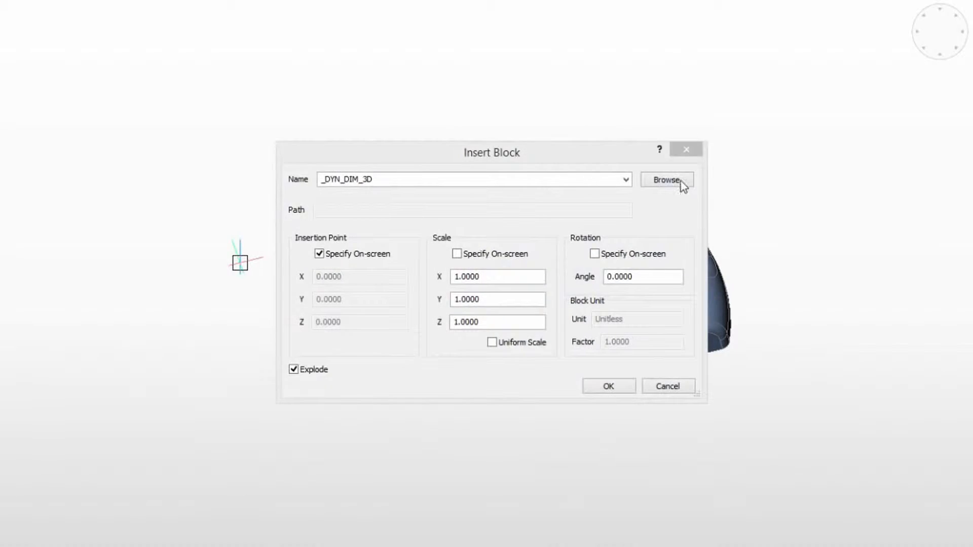
left_click(679, 181)
left_click(62, 74)
left_click(616, 501)
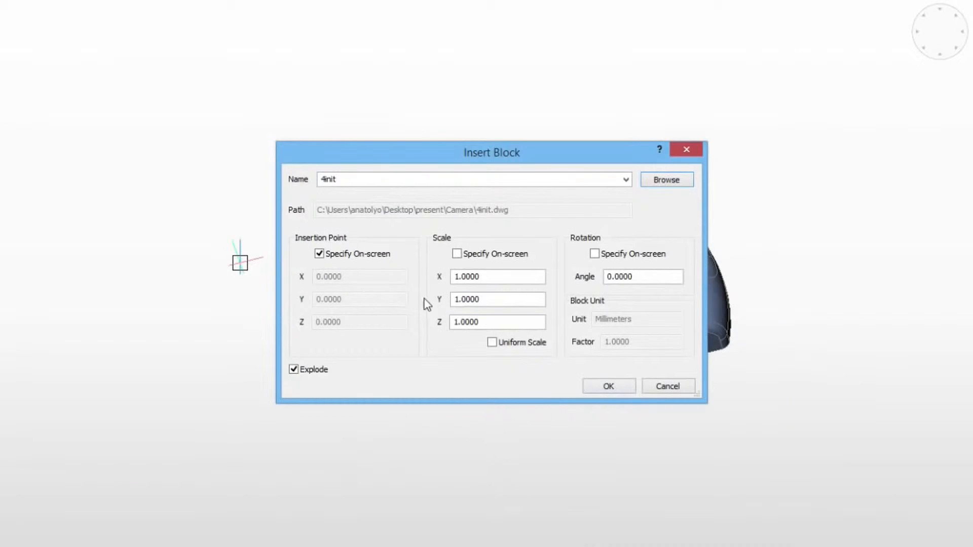
left_click(608, 386)
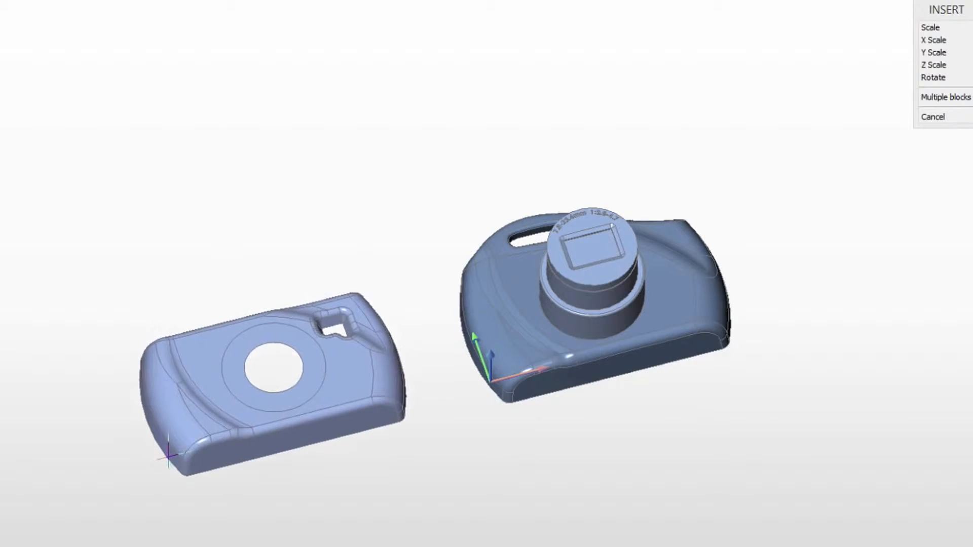
left_click(168, 457)
middle_click_drag(278, 530, 288, 456, "shift")
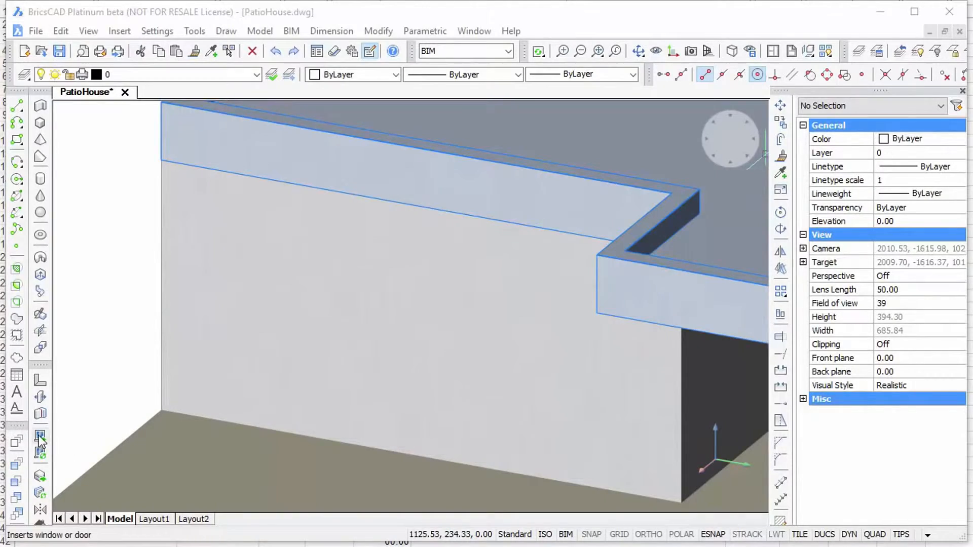
Start inserting Window_Sliding.dwg into the patio house's front wall with a width of 330 and a height of 220.
left_click(40, 435)
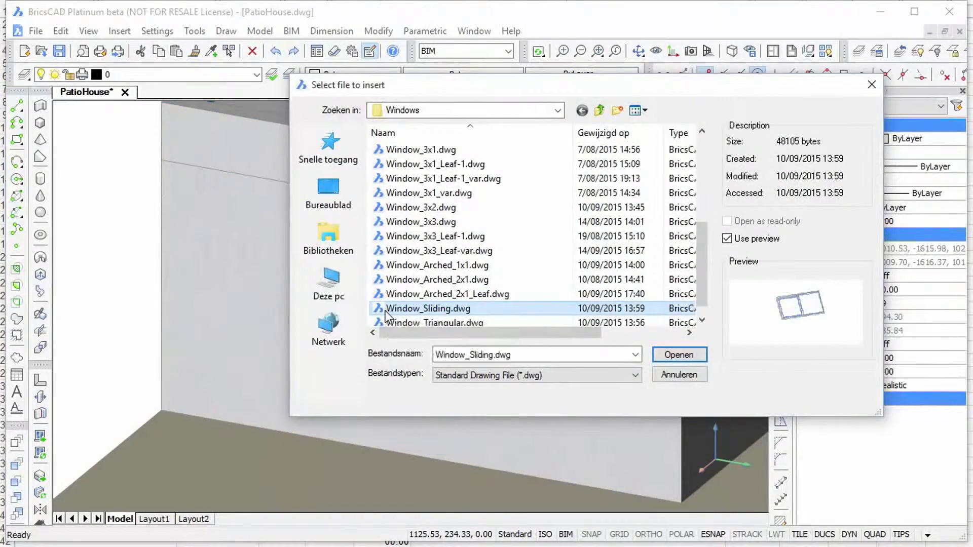
double_click(385, 310)
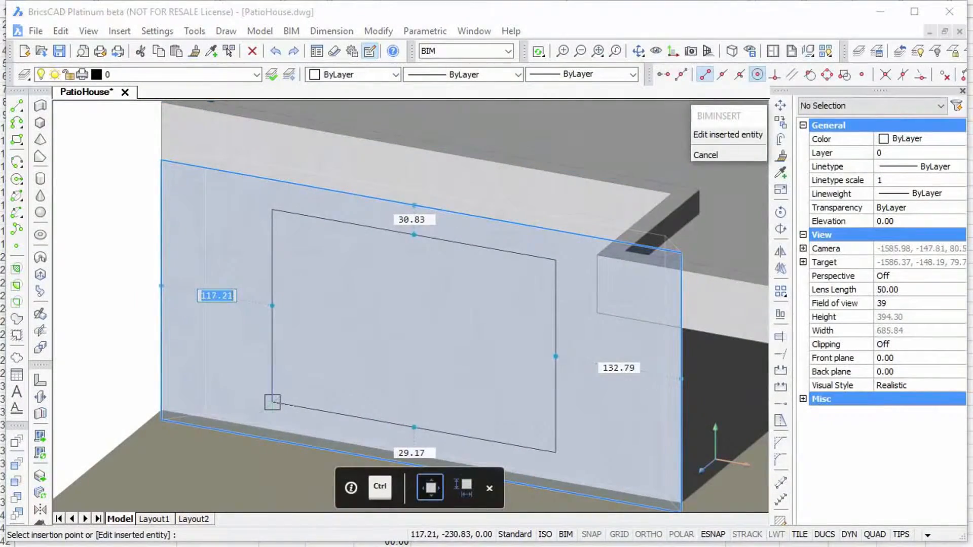
key("ctrl")
type("330")
key("Tab")
type("220")
key("Tab")
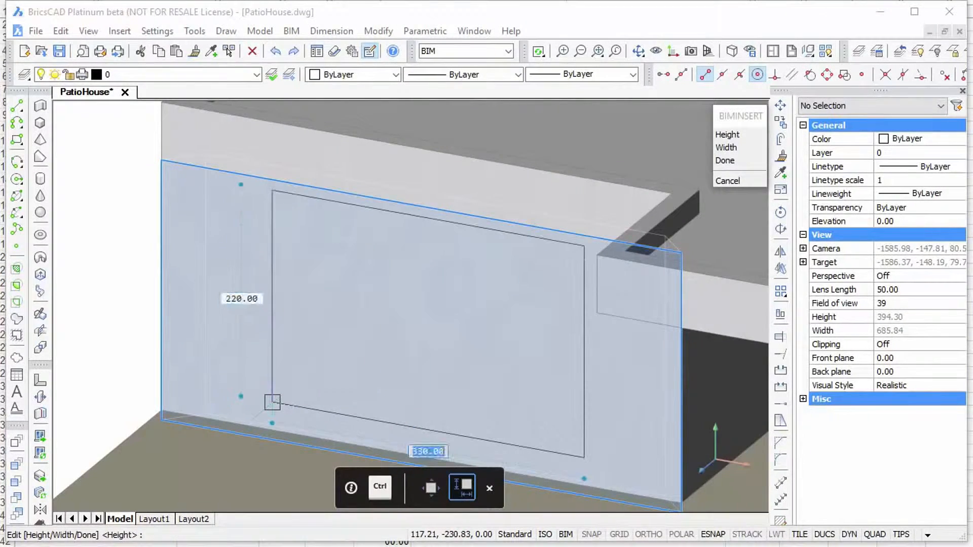
Place the sliding window 100 from the wall's side edge and 10 above its lower edge.
key("ctrl")
type("100")
key("Tab")
key("Tab")
key("Tab")
type("10")
key("Tab")
left_click(272, 402)
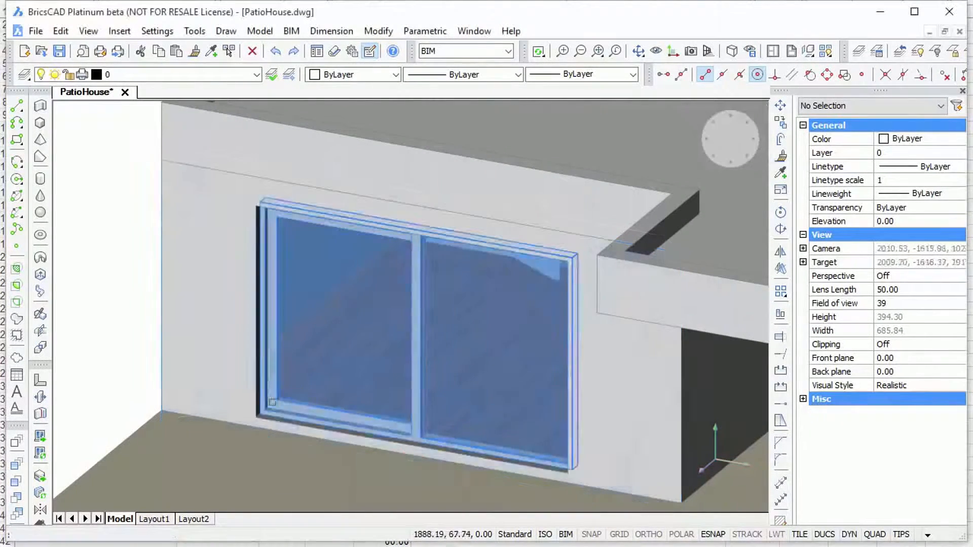
Set the sliding window's Open parameter to 1000 and its W parameter to 3000.
left_click(323, 345)
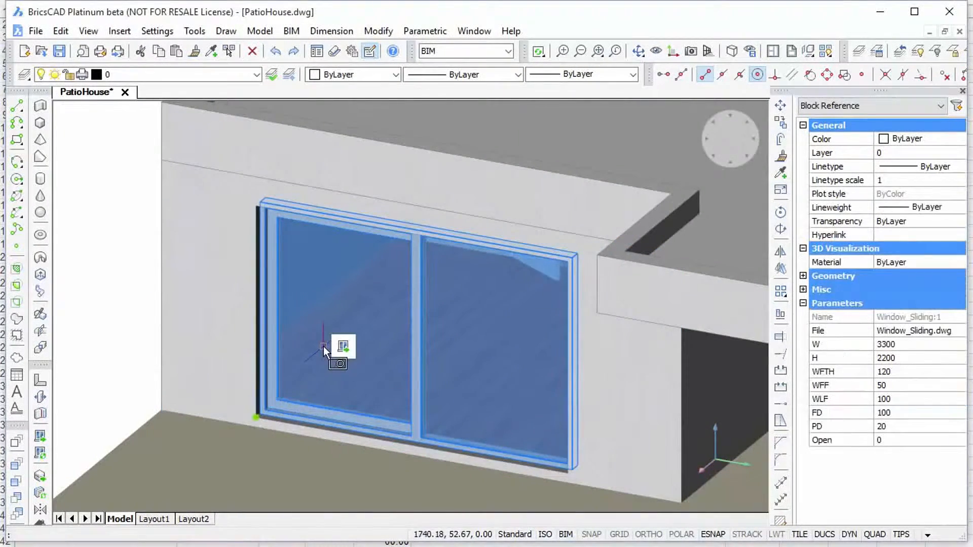
left_click(887, 435)
type("10")
key("Return")
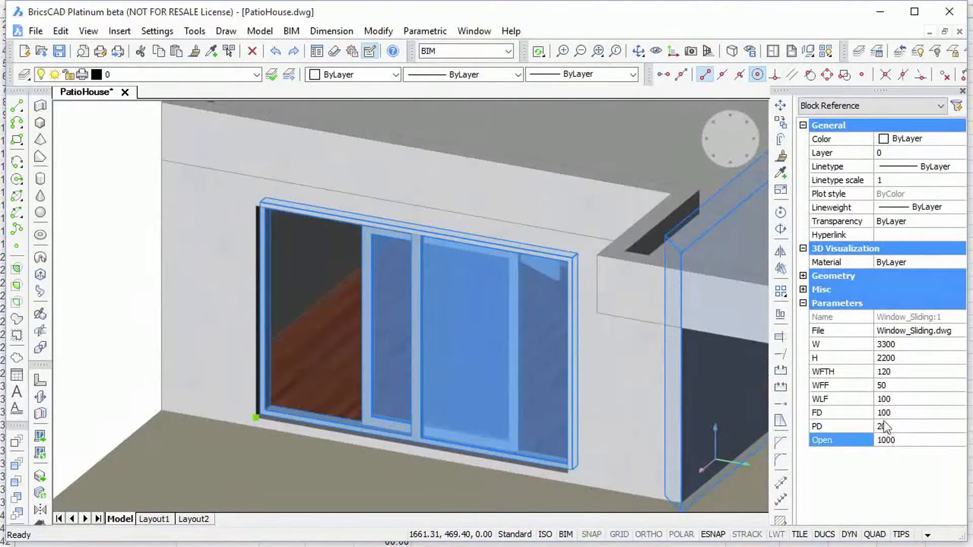
left_click(904, 345)
type("3000")
key("Return")
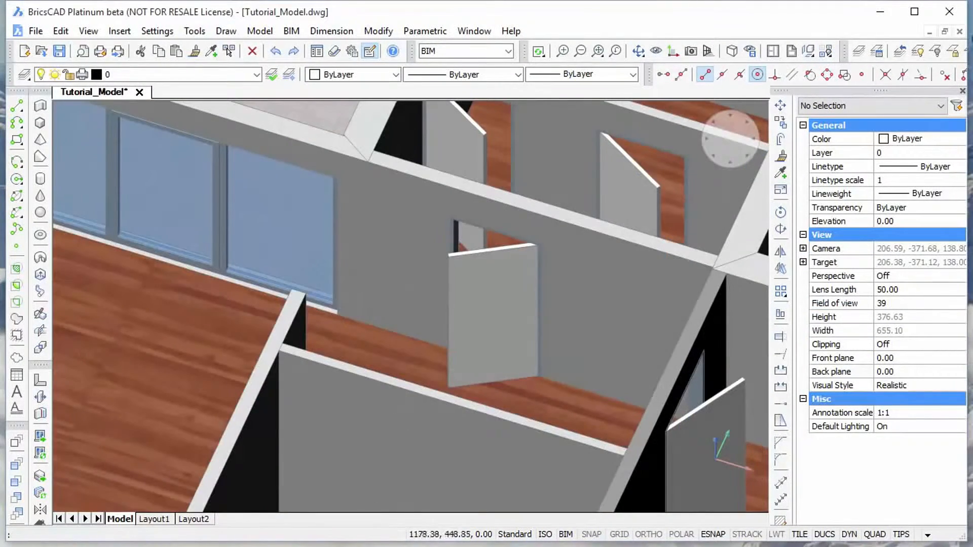
Try flipping the interior door's hinge side and swing direction, and restore its original orientation.
left_click(519, 326)
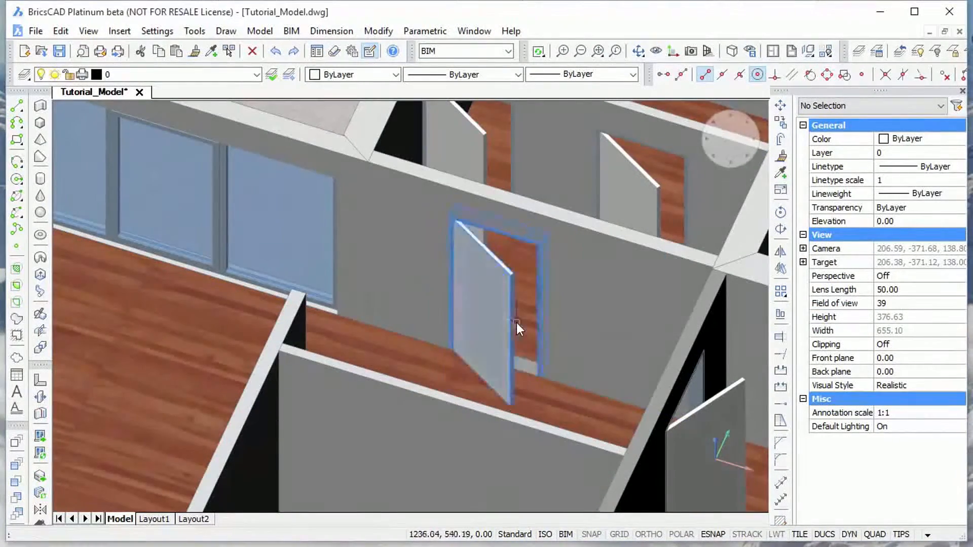
left_click(515, 318)
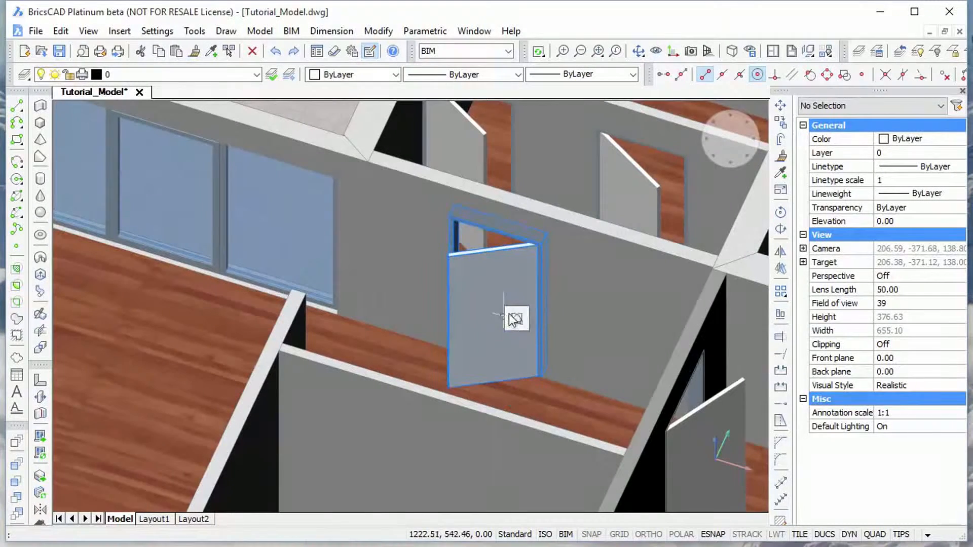
left_click(565, 319)
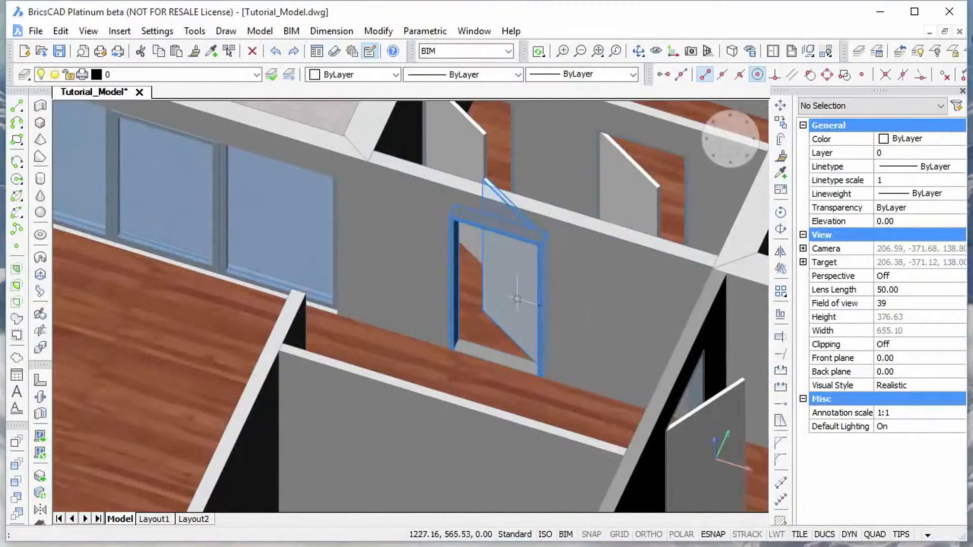
left_click(535, 299)
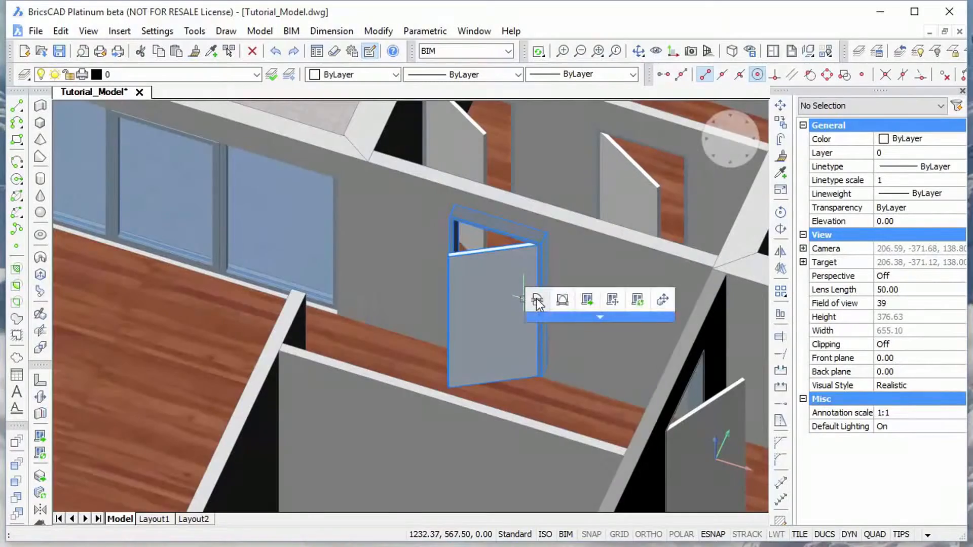
Insert a copy of the interior door into the nearby partition wall, 110 from the wall's end with a bottom offset of 0.
left_click(590, 305)
middle_click_drag(429, 363, 495, 176)
key("Tab")
type("120")
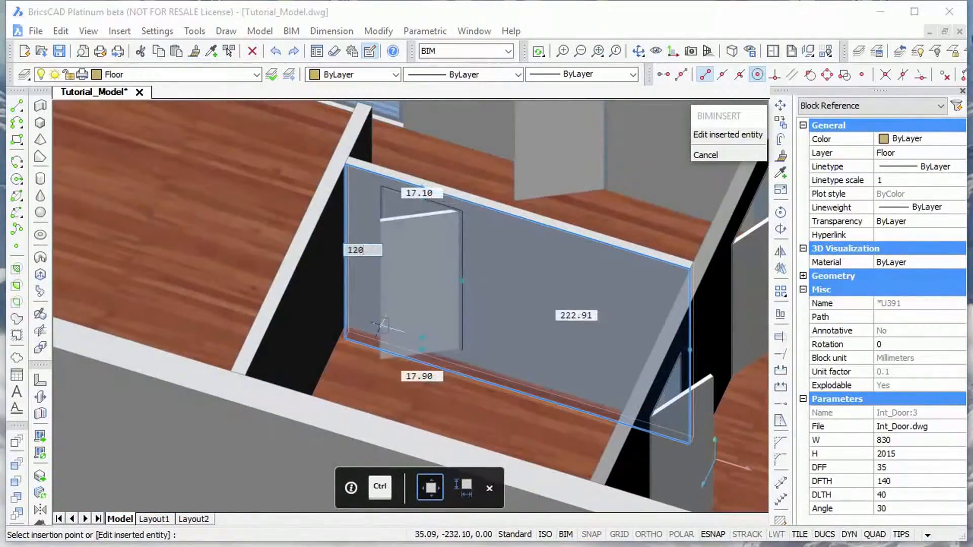
key("Tab")
key("Tab")
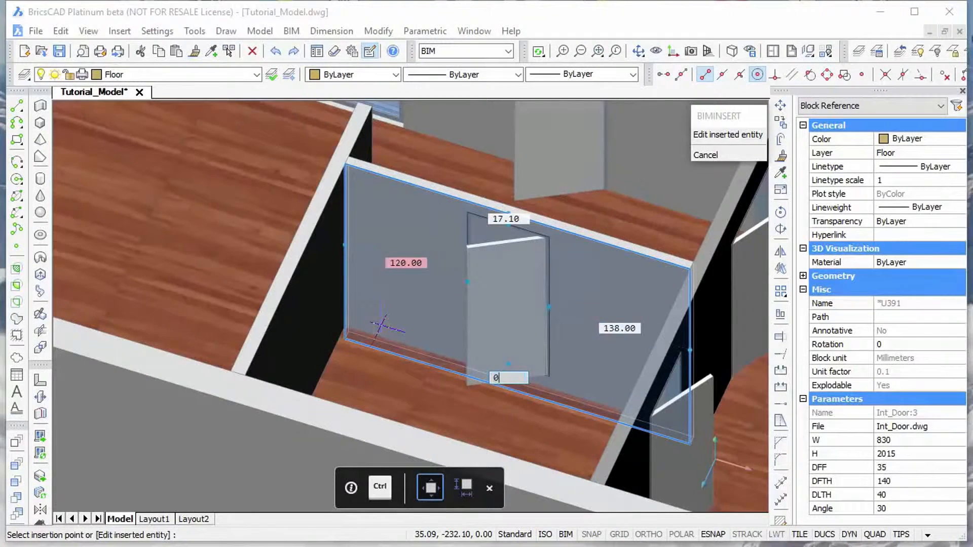
type("0")
key("Tab")
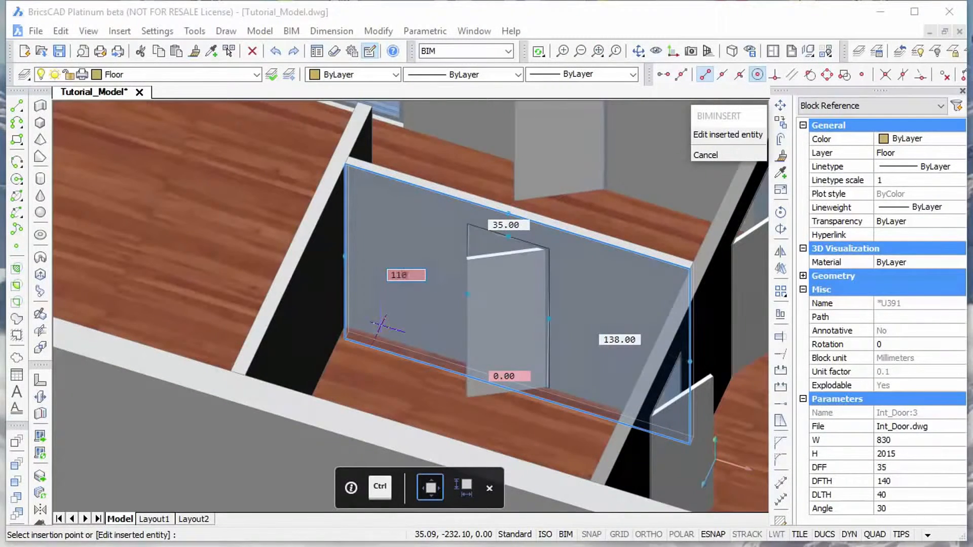
type("110")
key("Tab")
key("Return")
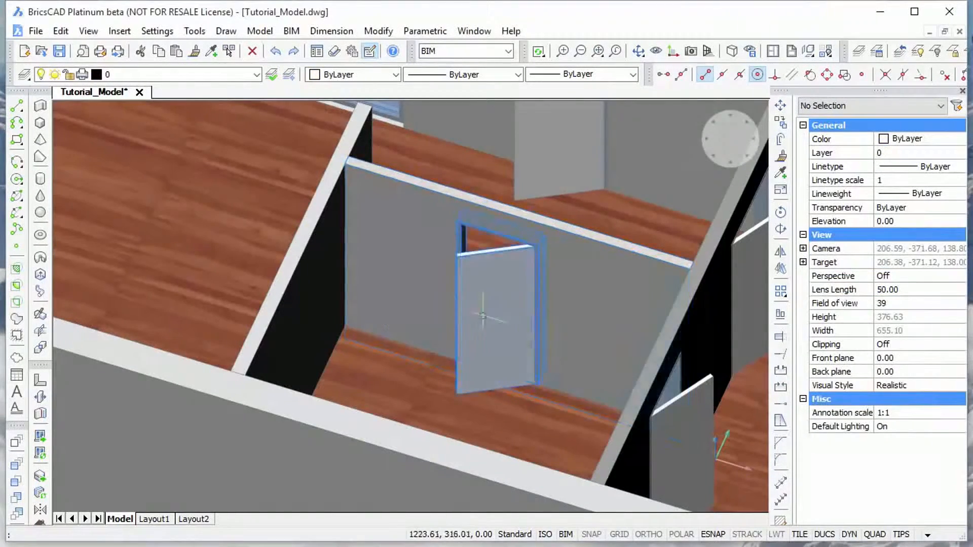
Flip the swing direction and orientation of the interior door just copied into the partition wall.
left_click(527, 318)
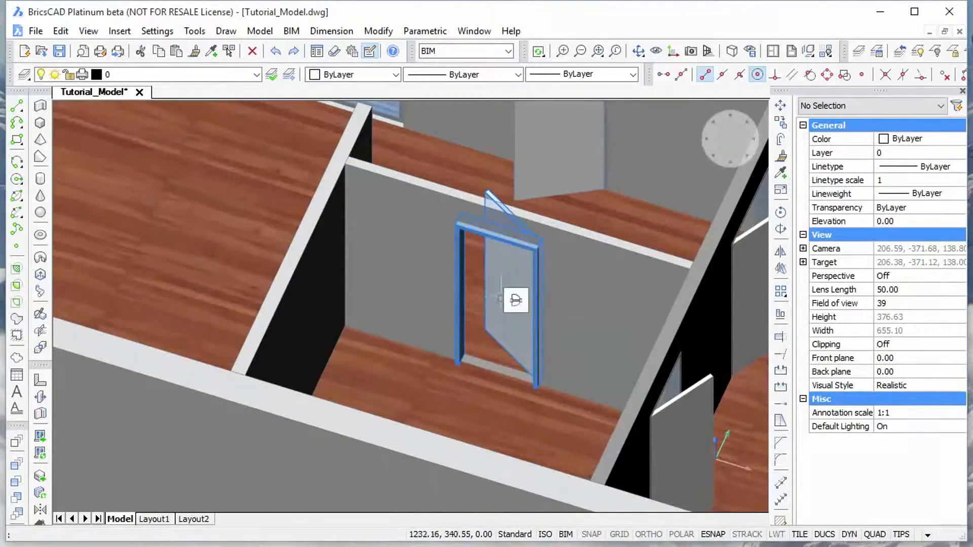
mouse_move(516, 300)
left_click(564, 300)
left_click(515, 290)
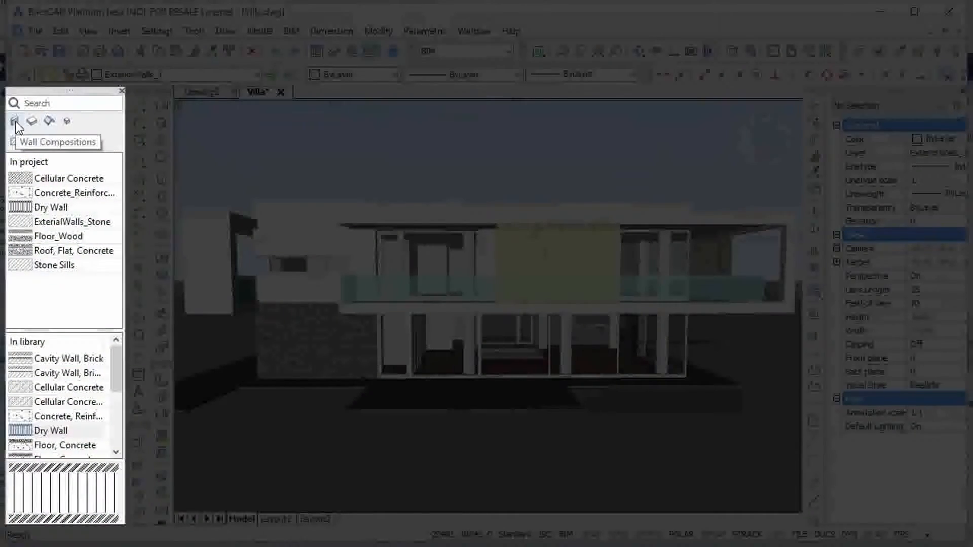
Filter the villa's composition lists by wall, slab, roof and generic types one after another, restoring the full list each time.
left_click(16, 122)
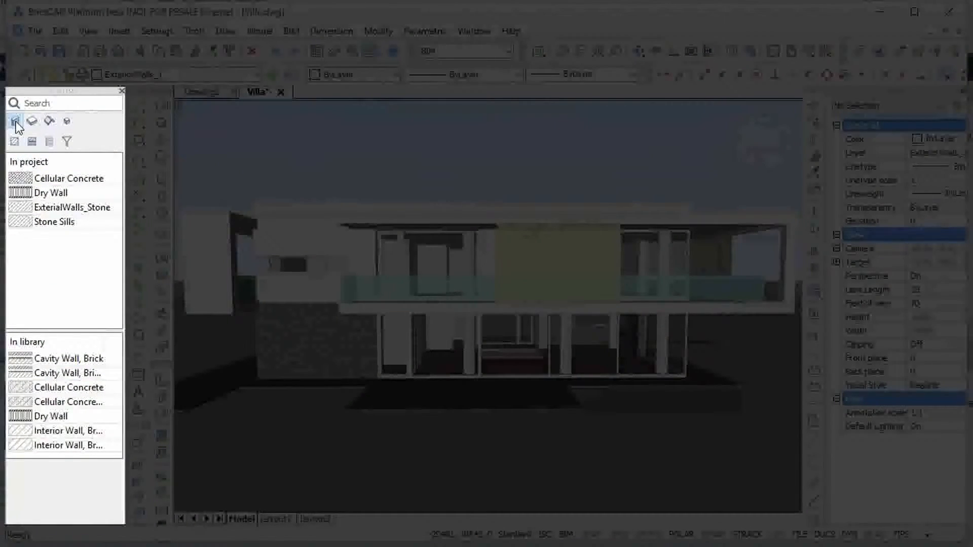
left_click(16, 123)
left_click(32, 122)
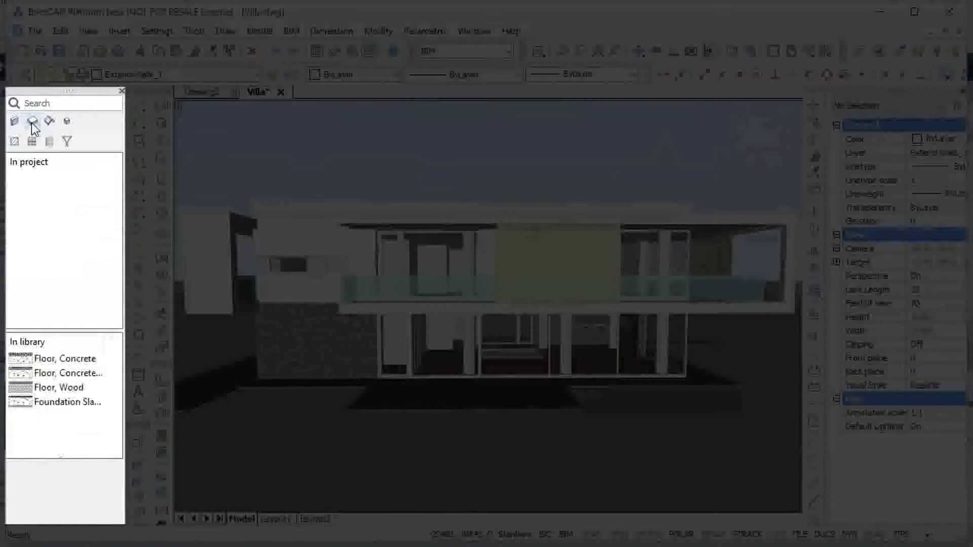
left_click(31, 123)
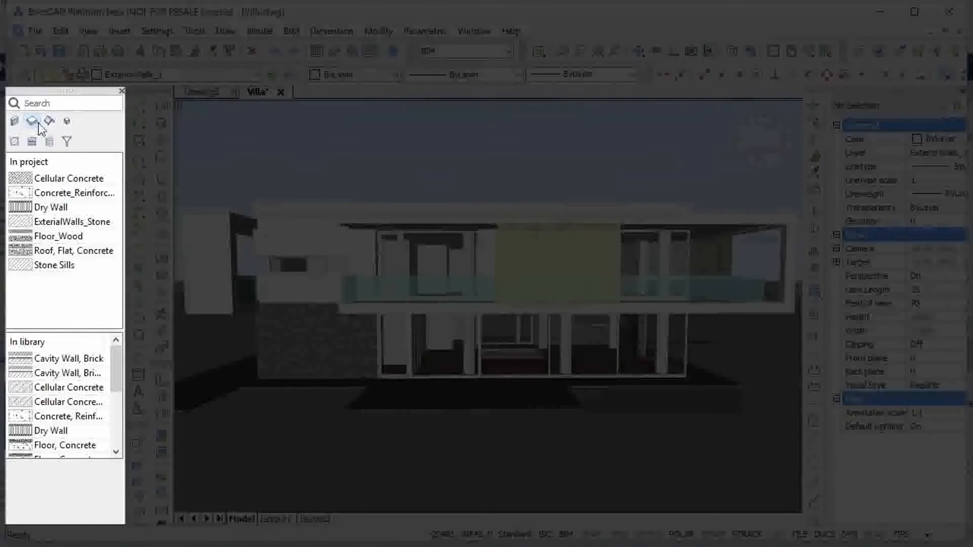
left_click(48, 121)
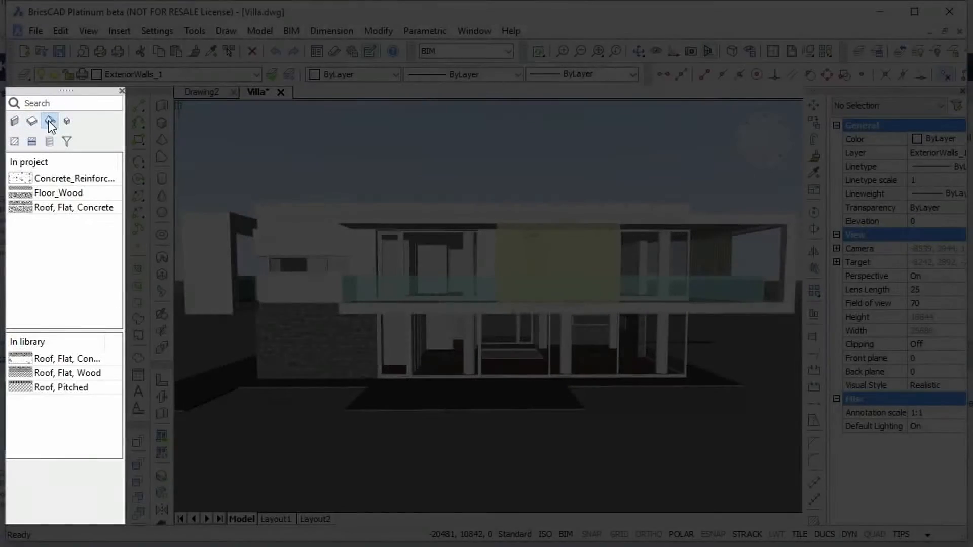
left_click(47, 120)
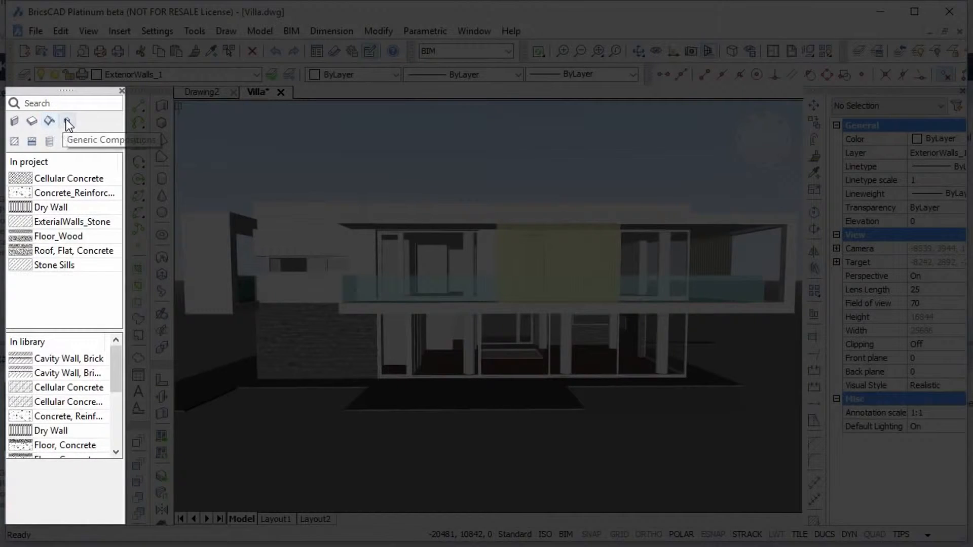
left_click(67, 123)
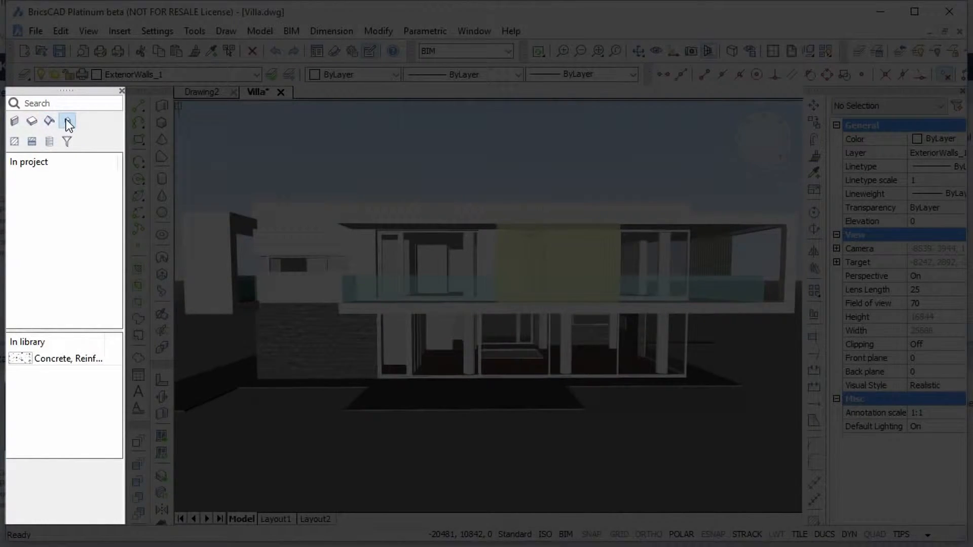
left_click(67, 122)
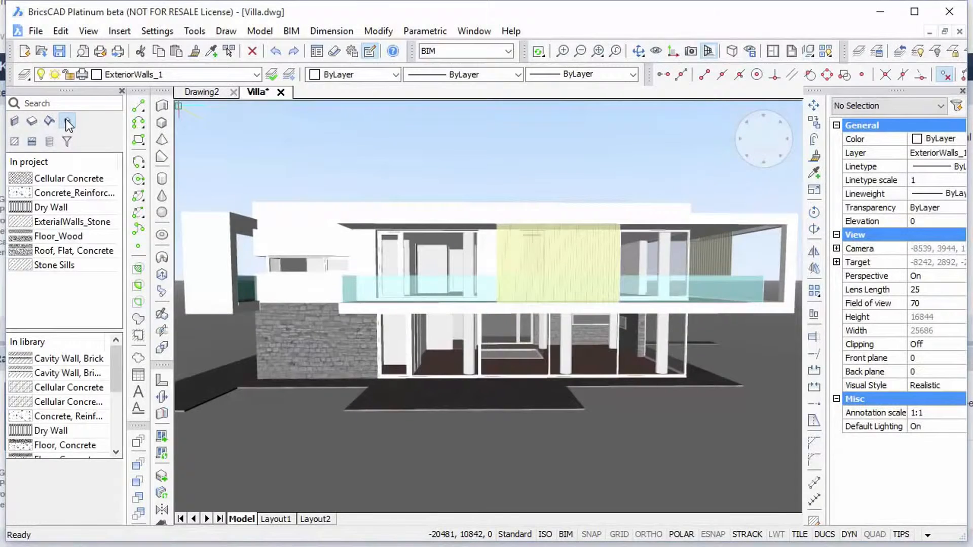
Review the Gravel building material's identity, appearance and properties, and close the materials dialog.
left_click(14, 142)
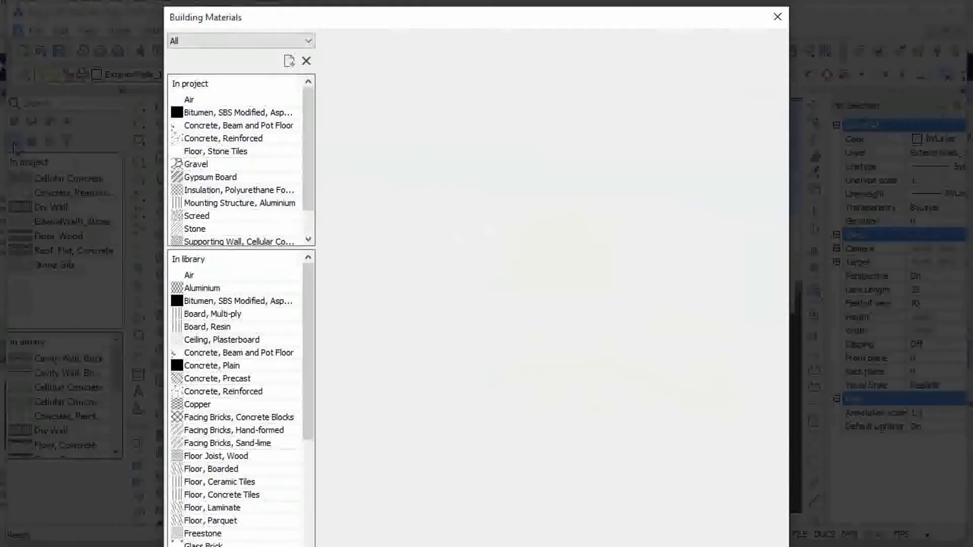
left_click(192, 164)
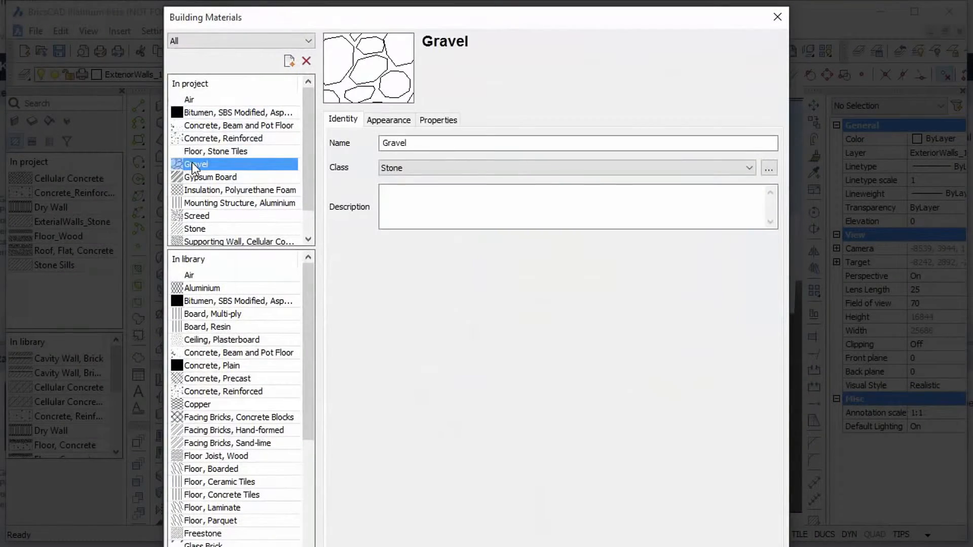
left_click(400, 120)
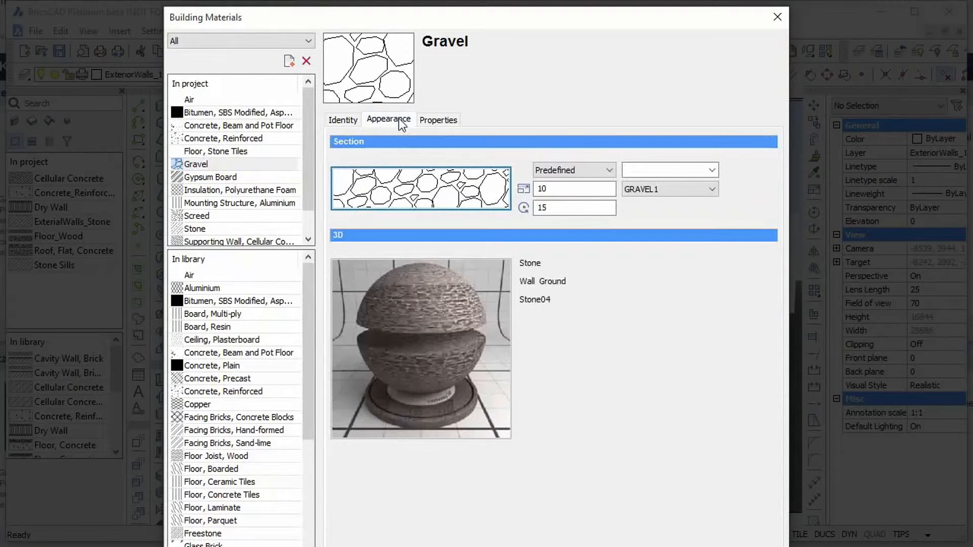
left_click(439, 122)
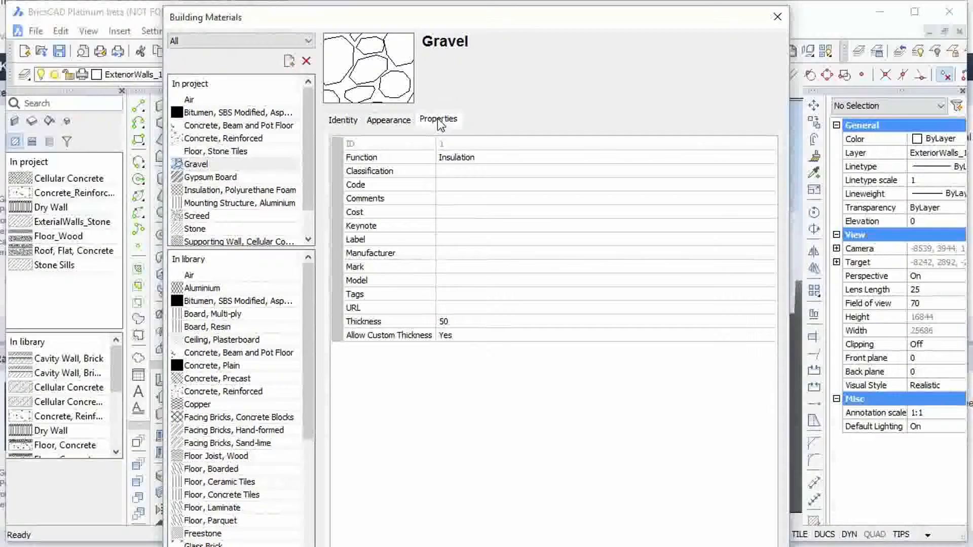
left_click(776, 17)
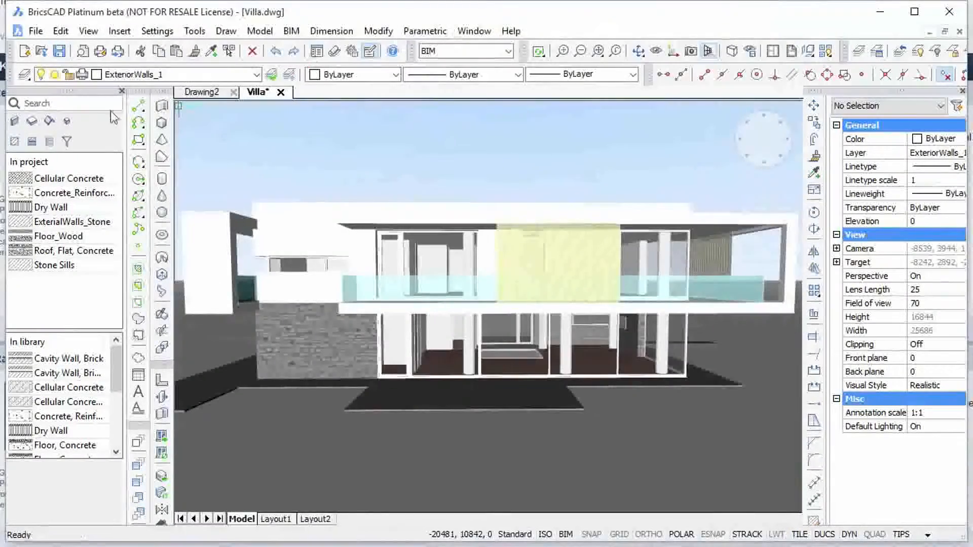
Examine the layers of the Roof, Flat, Concrete composition and the appearance of its Insulation, Polyurethane Foam material.
left_click(31, 143)
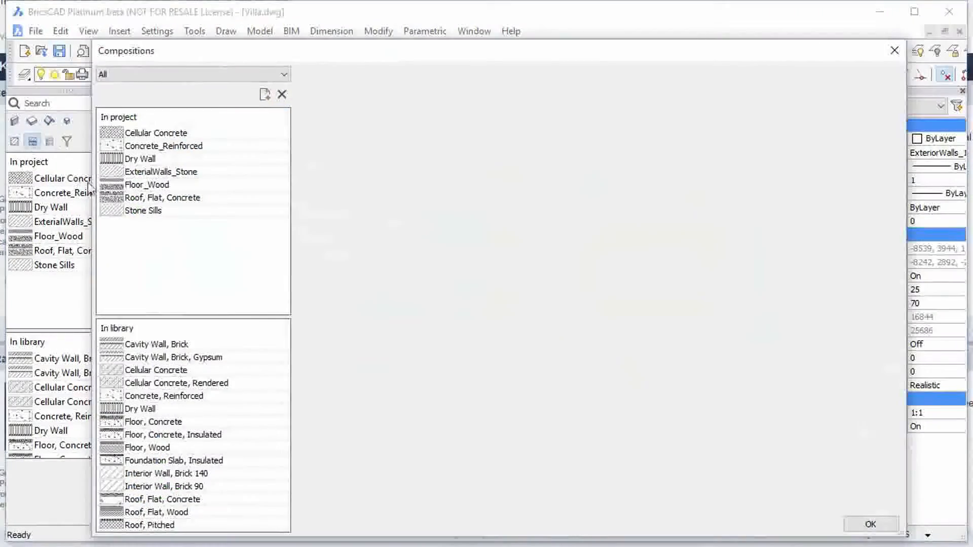
left_click(148, 198)
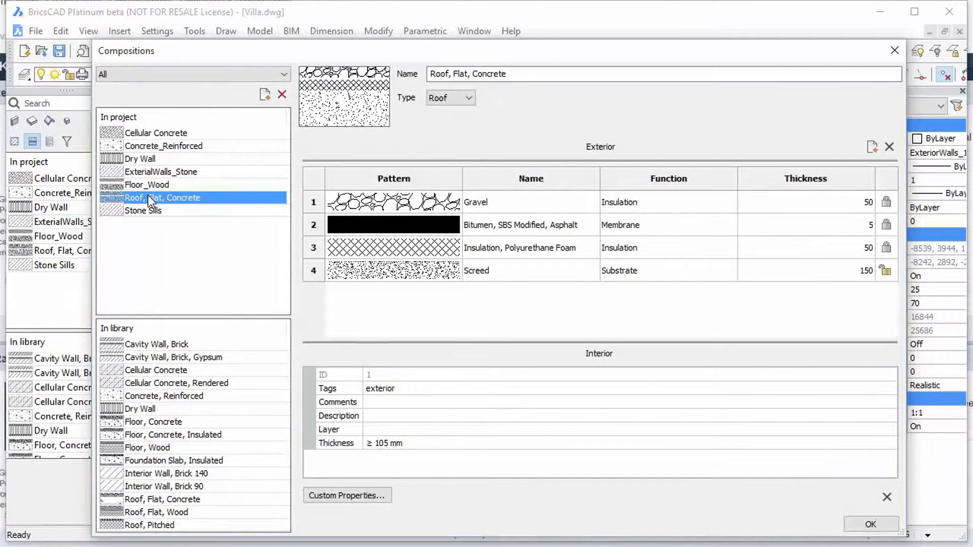
left_click(350, 252)
double_click(350, 252)
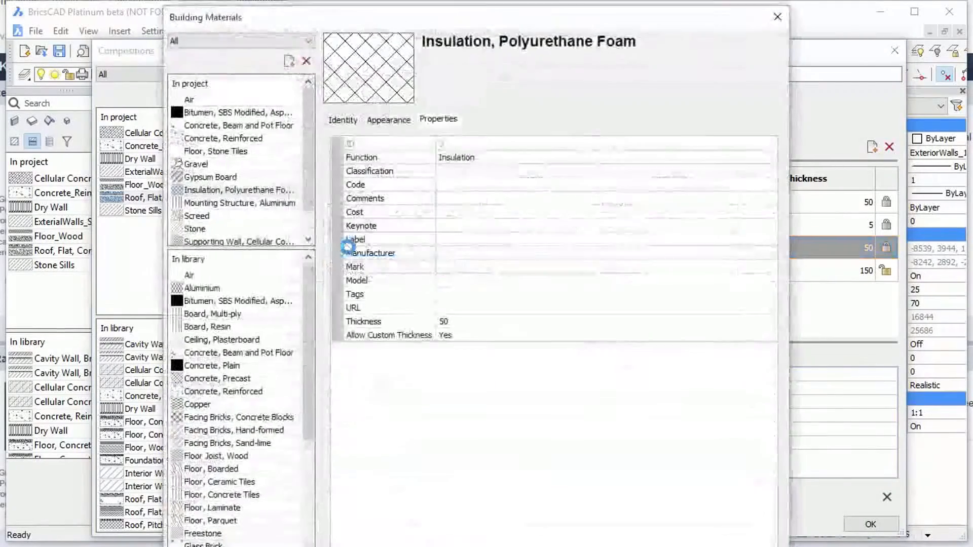
left_click(389, 121)
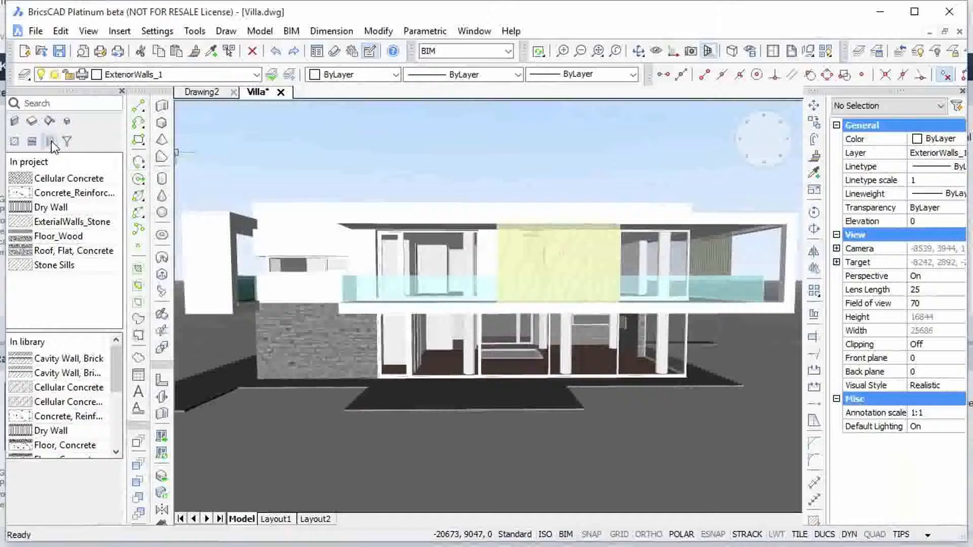
Review the BIM project's library database settings and browse the available library files without choosing one.
left_click(51, 141)
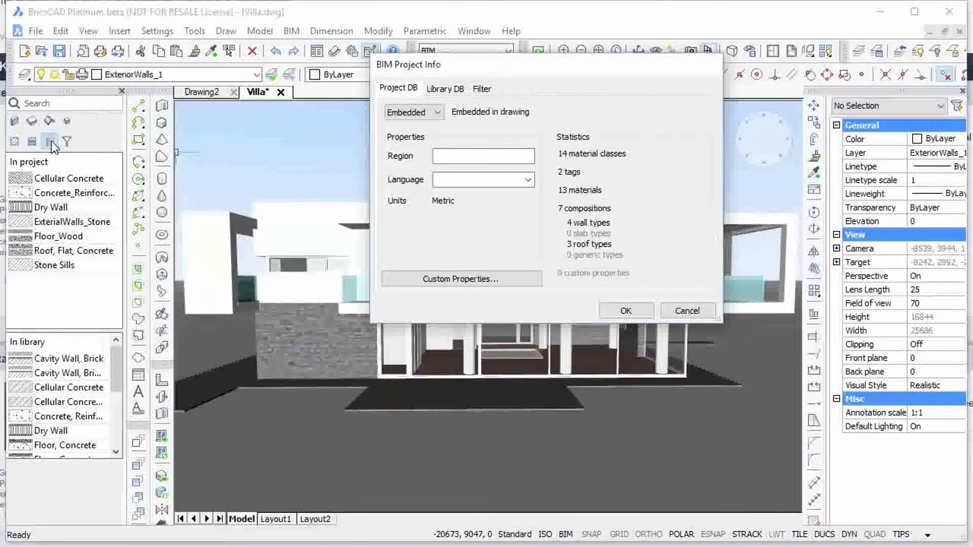
left_click(447, 90)
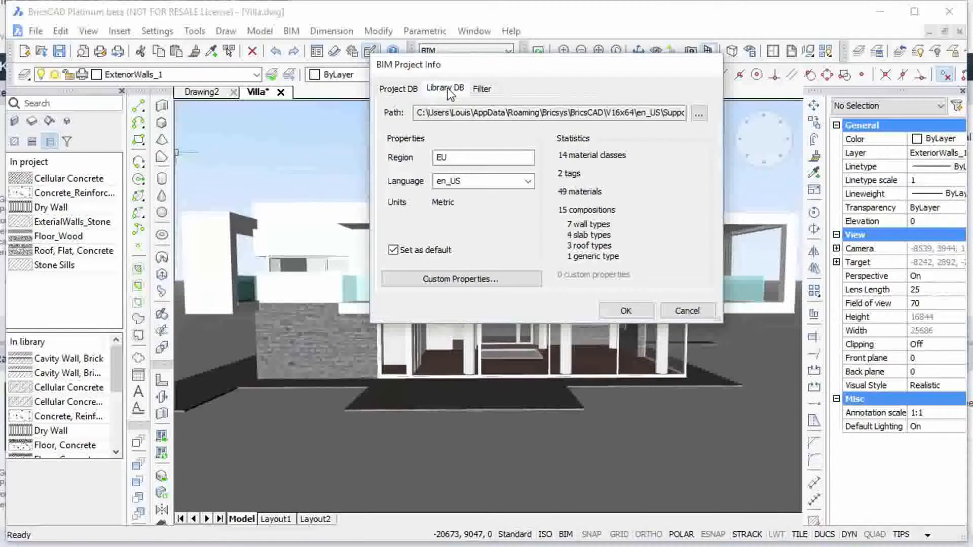
left_click(698, 113)
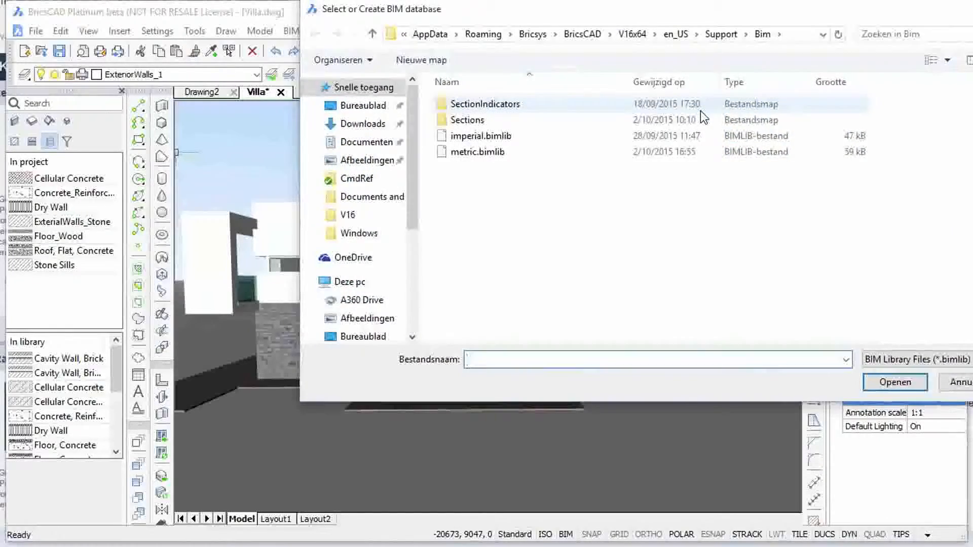
left_click_drag(675, 21, 499, 84)
left_click(793, 445)
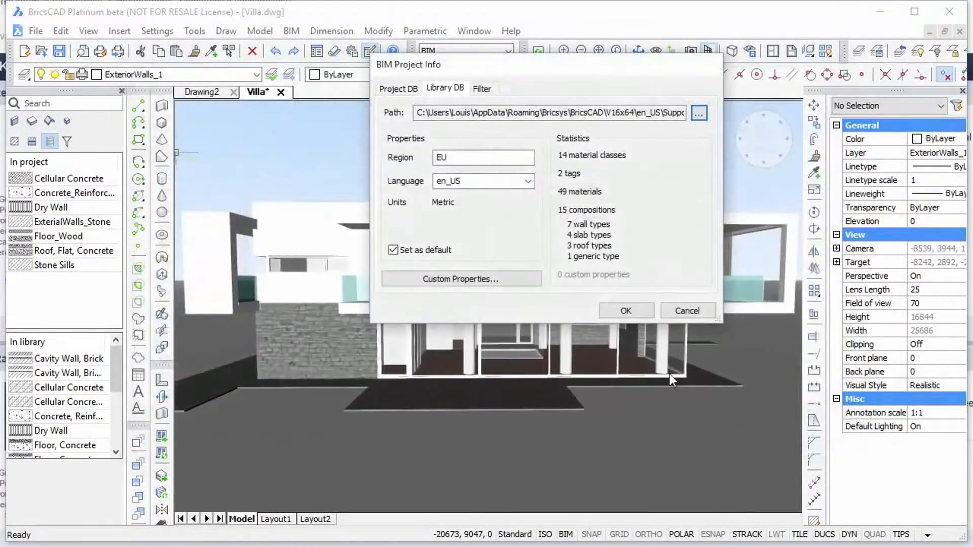
Review the BIM project's tag filters and explore linking the project database to a file instead of Embedded, cancelling the file selection.
left_click(483, 89)
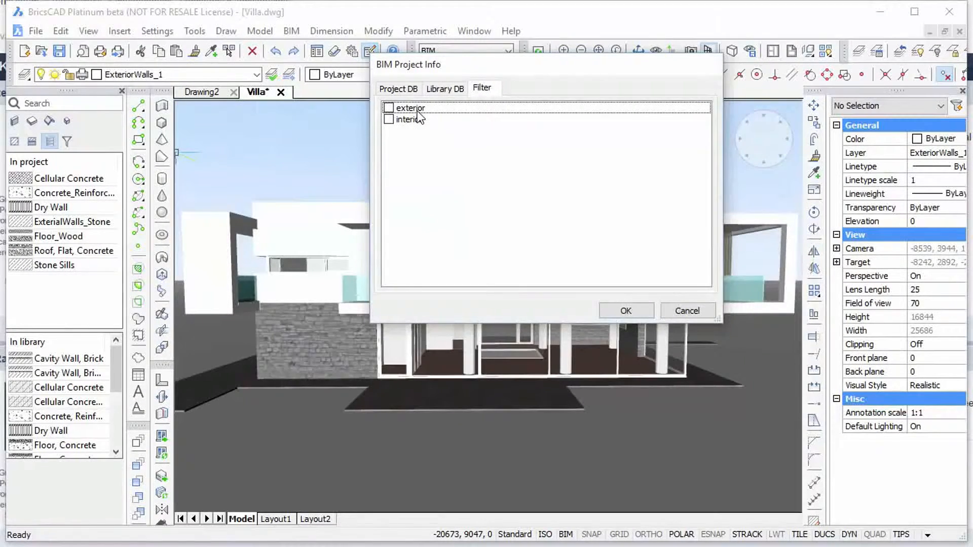
left_click(398, 88)
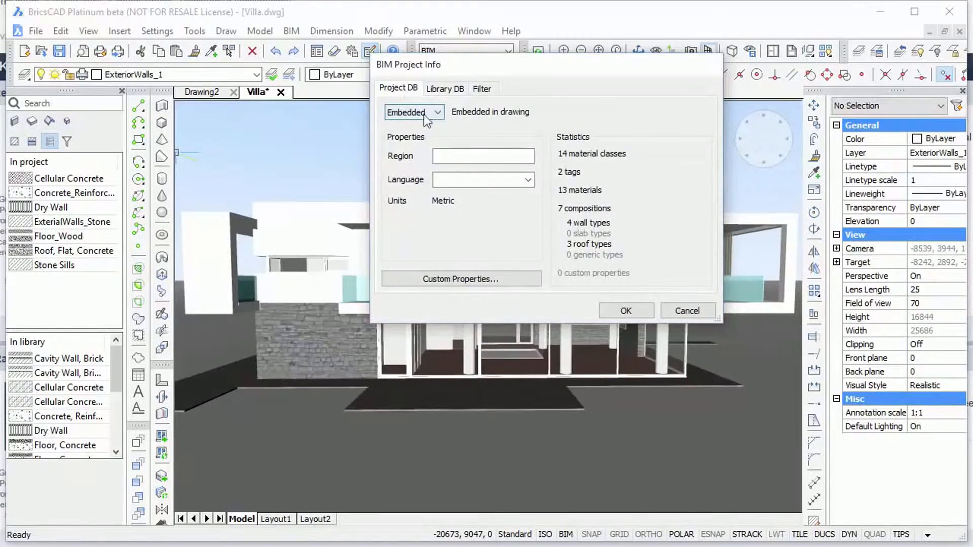
left_click(441, 113)
left_click(430, 133)
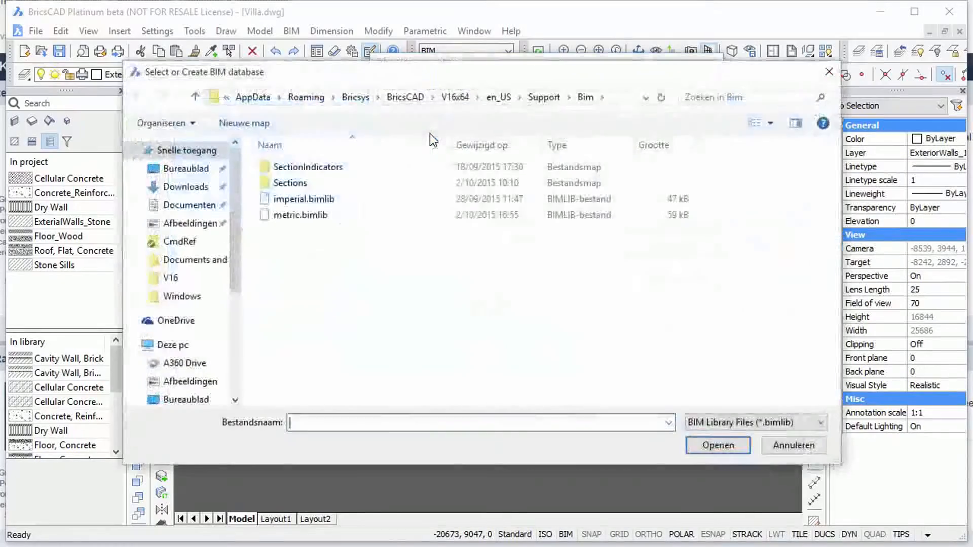
left_click(768, 446)
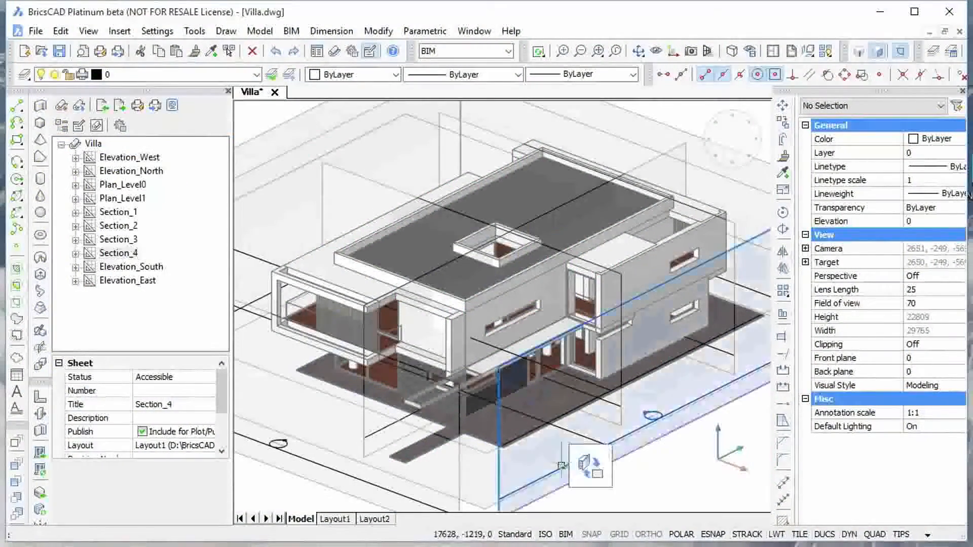
Set the Callout Position of the Elevation_East section to StartEnd.
left_click(586, 459)
left_click(828, 387)
left_click(832, 398)
left_click(959, 399)
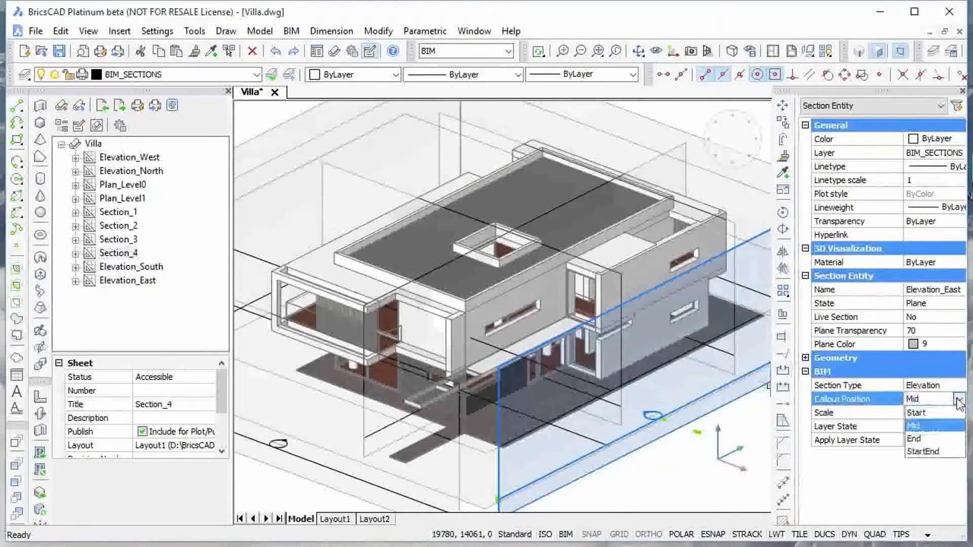
left_click(935, 454)
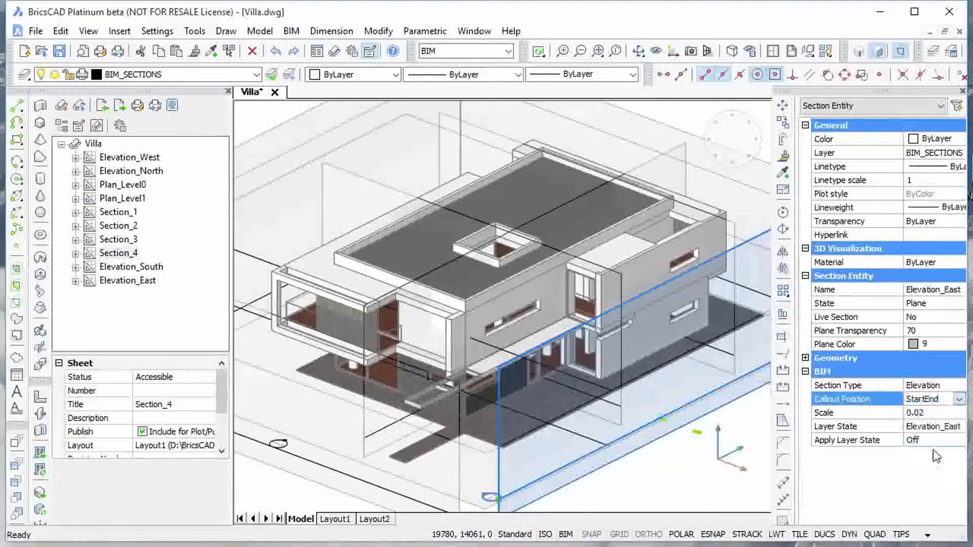
left_click(834, 427)
Update the Elevation_East section, view its generated elevation drawing and close that drawing.
mouse_move(706, 396)
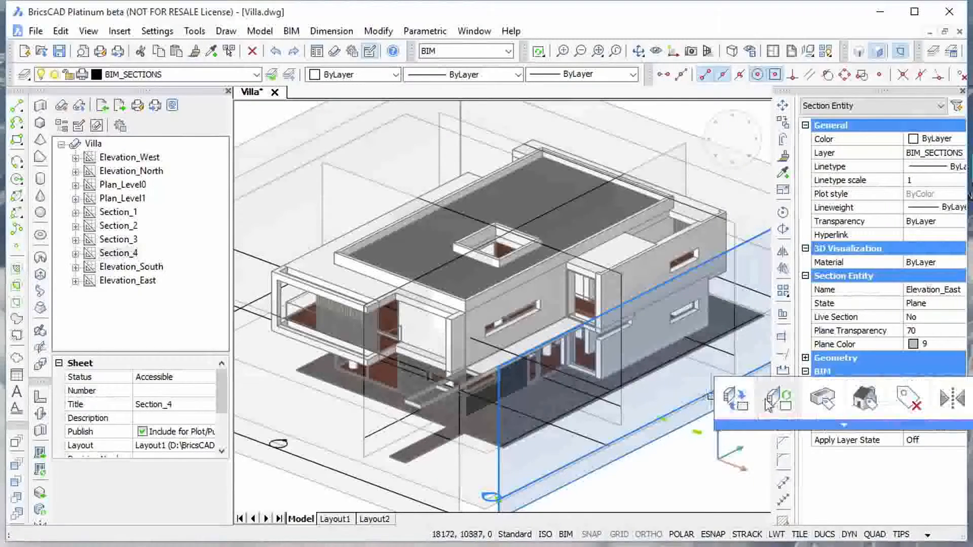
left_click(779, 401)
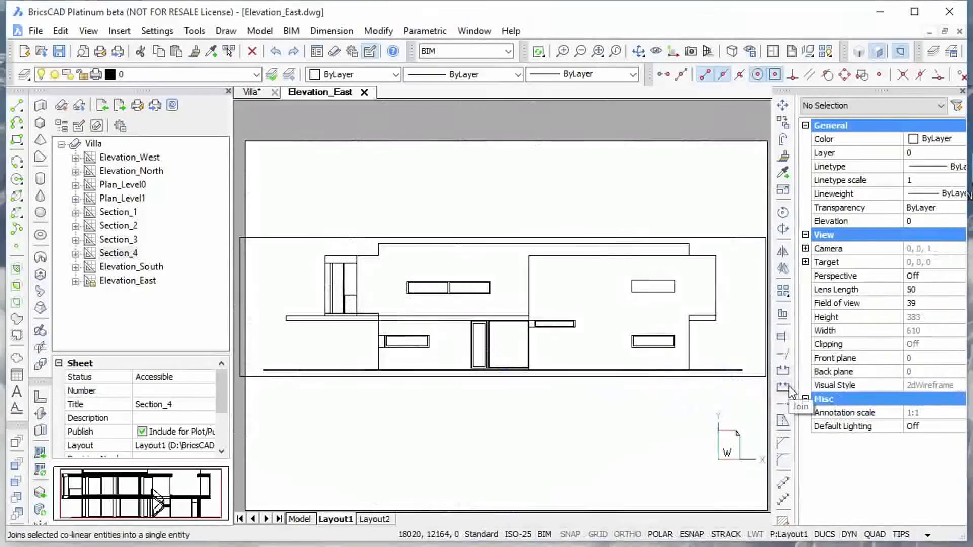
left_click(364, 92)
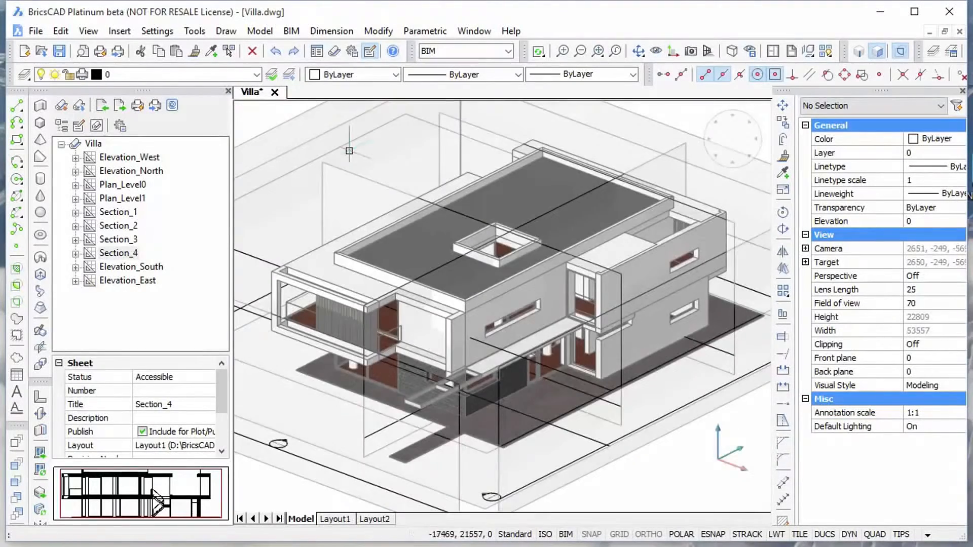